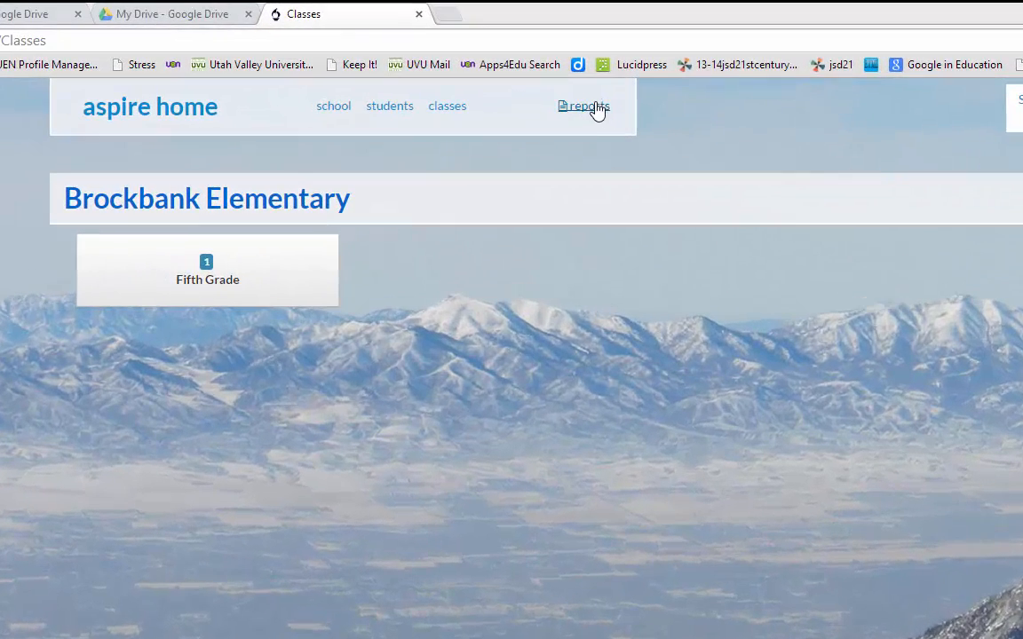
Step: Open the reports section, choose the Class Roster report and include the Student Email field
left_click(506, 61)
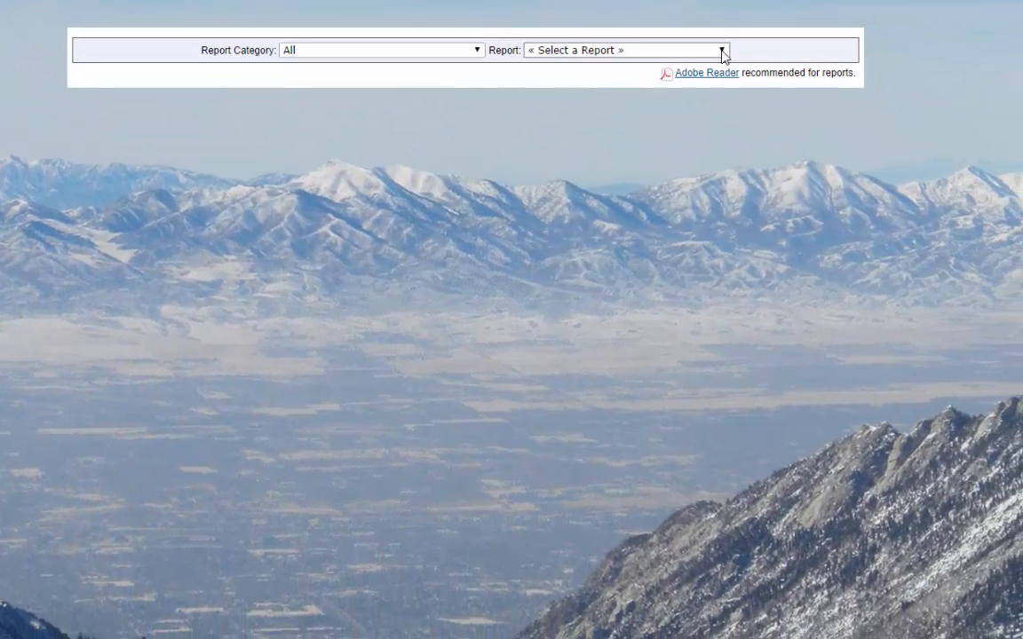
left_click(756, 82)
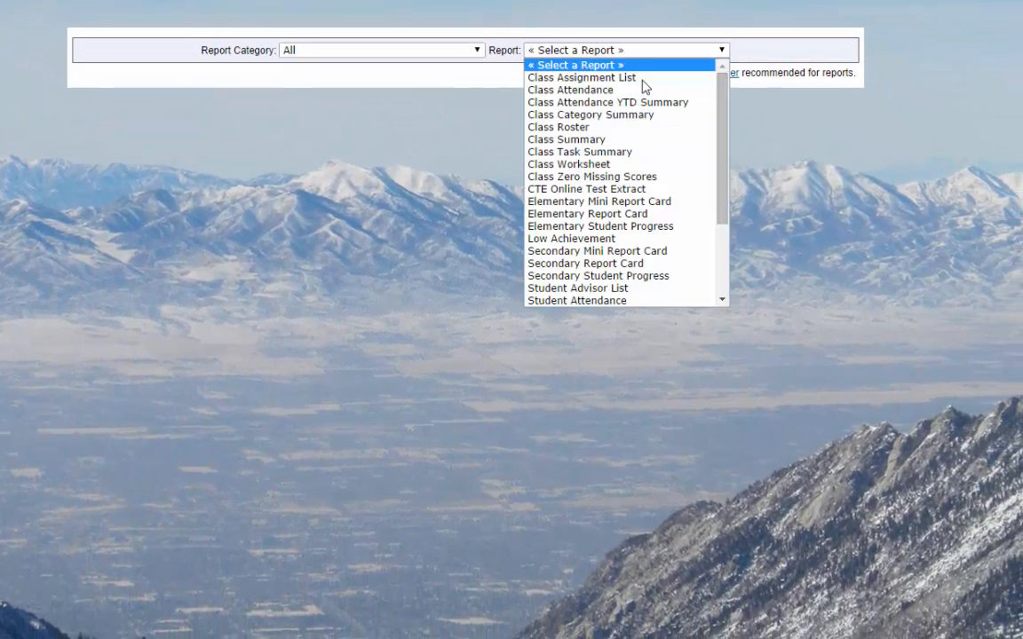
left_click(584, 128)
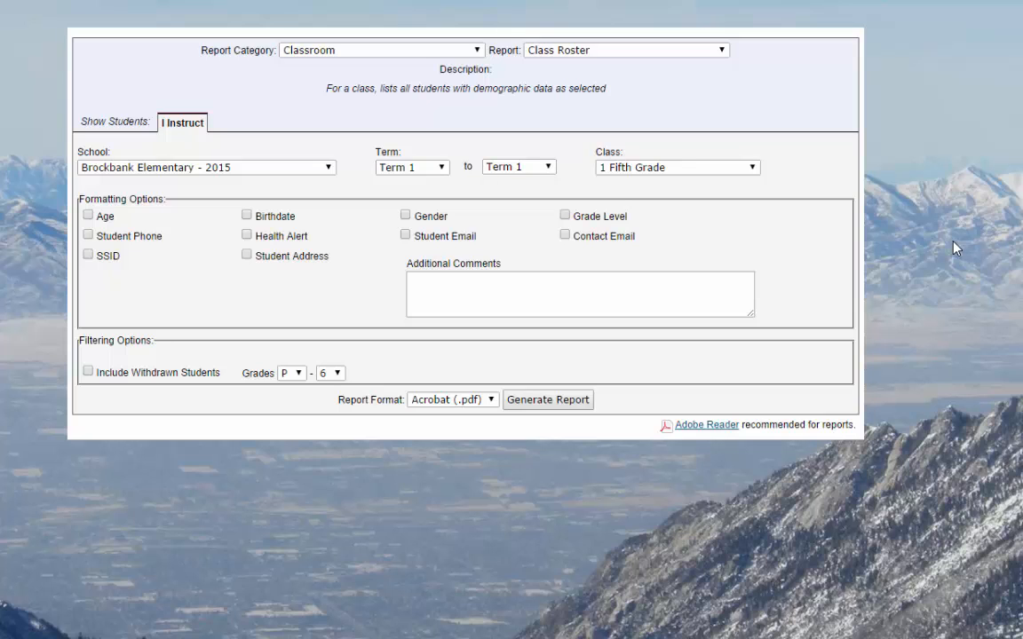
left_click(406, 237)
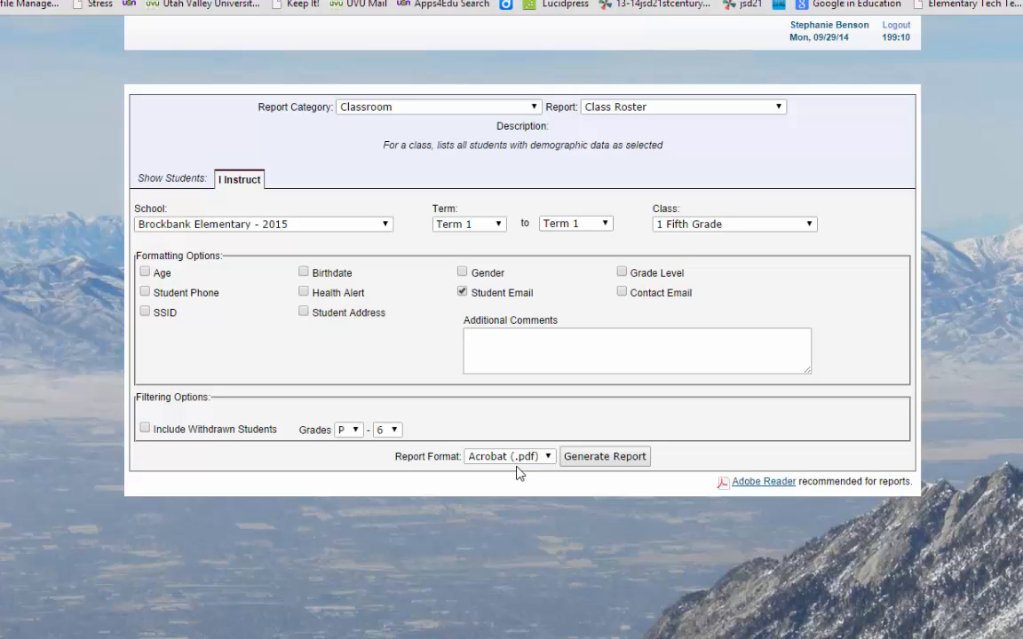
Step: Set the roster's report format to Excel (.xls) and generate the report
left_click(622, 464)
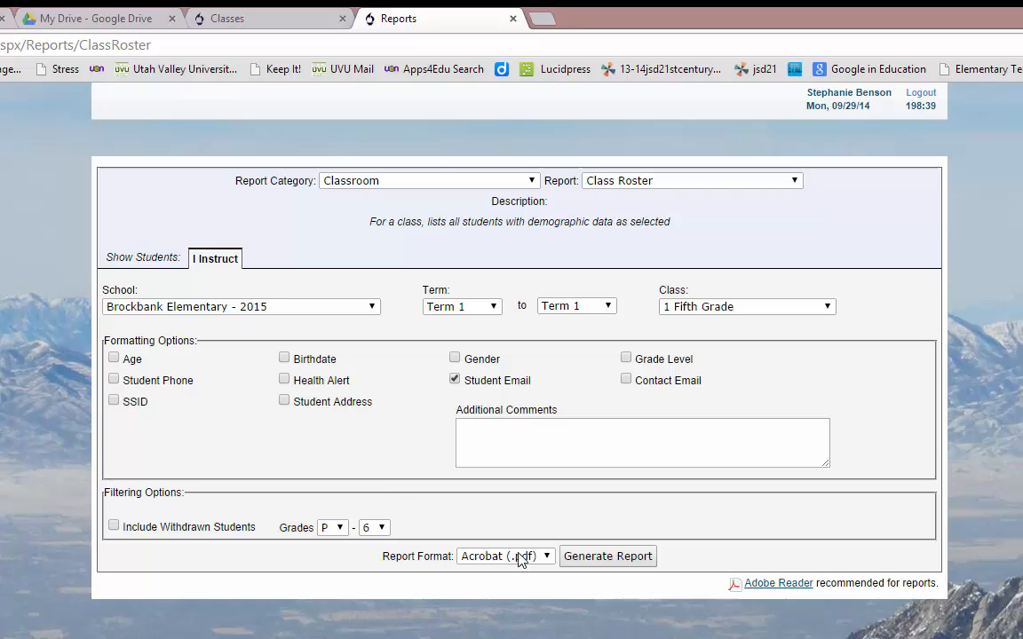
left_click(548, 555)
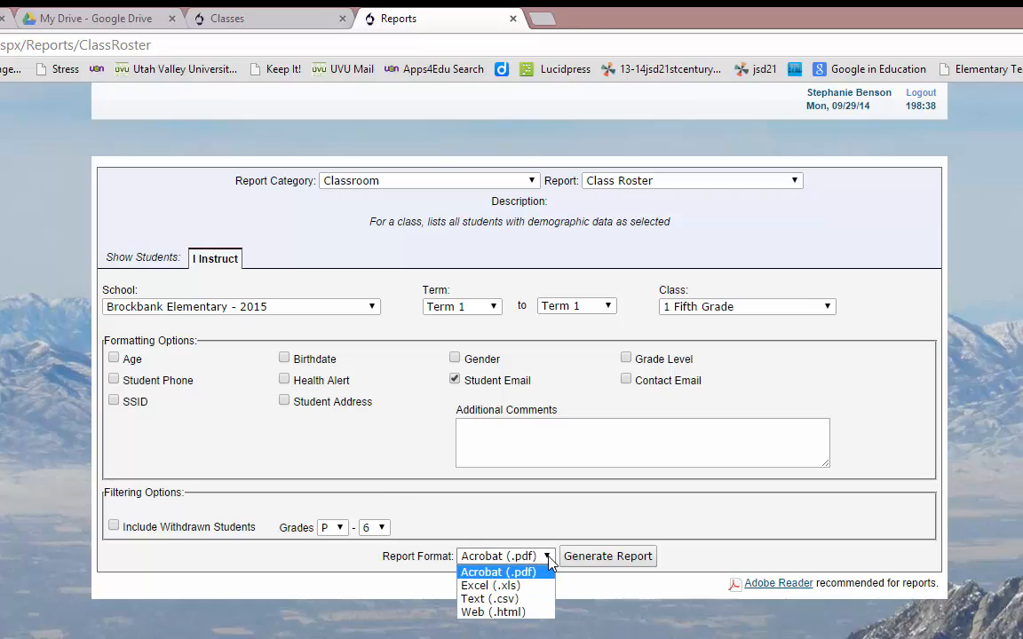
left_click(504, 585)
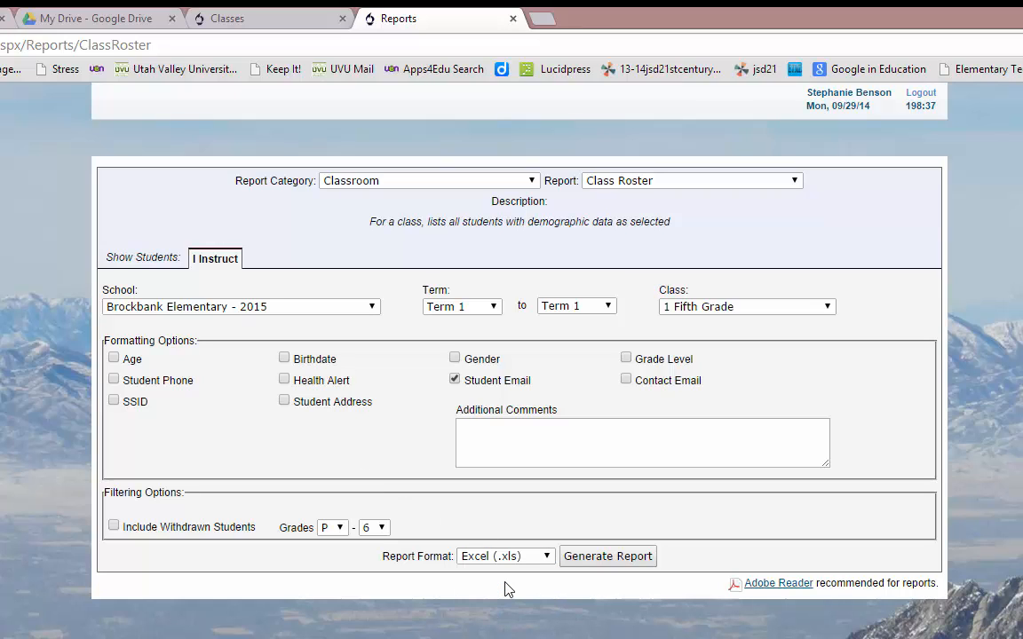
left_click(616, 558)
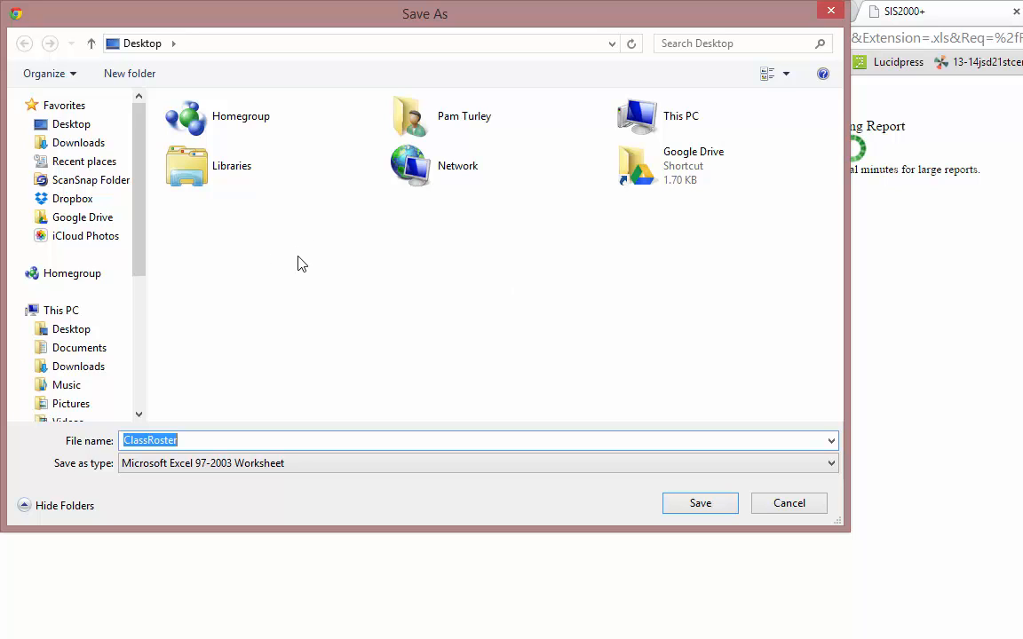
Step: Save the generated report to the Desktop as an Excel file named with the teacher's surname followed by "Roster"
left_click(74, 129)
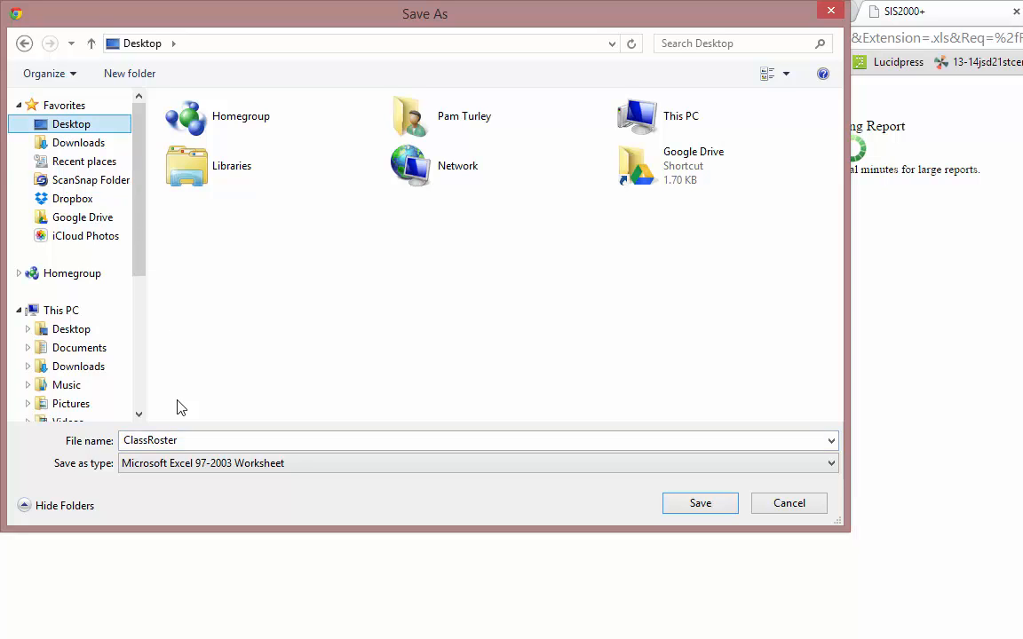
double_click(188, 438)
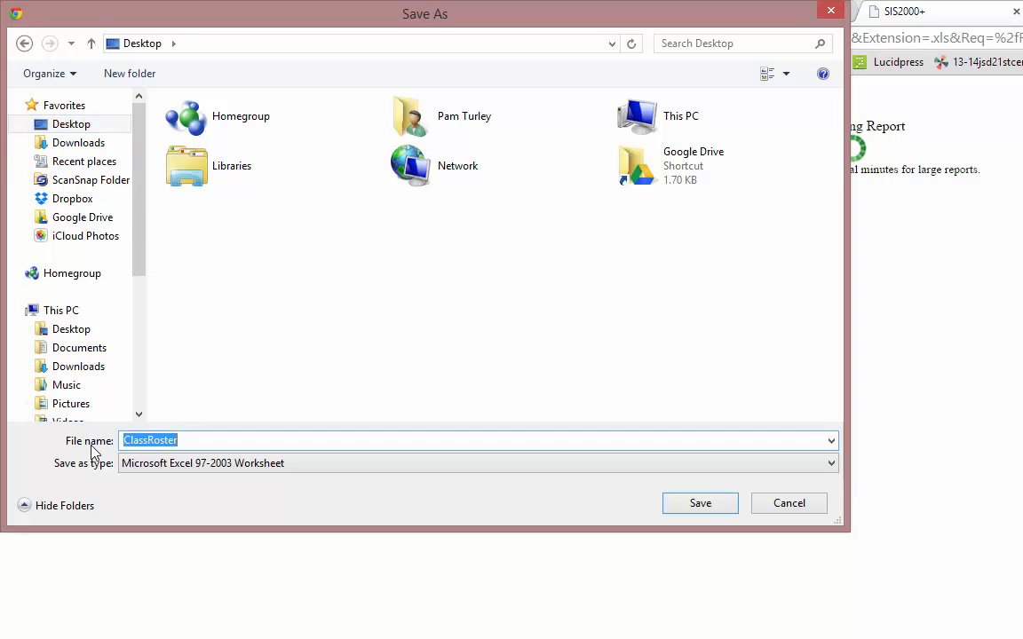
type("Benson")
key("Down")
type("Benson Roster")
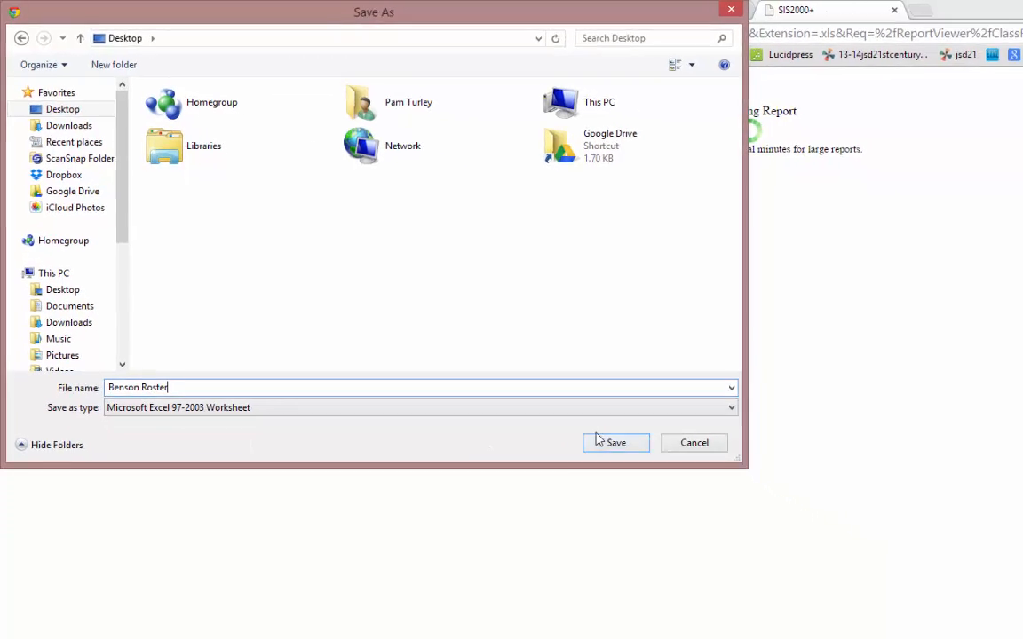
left_click(600, 440)
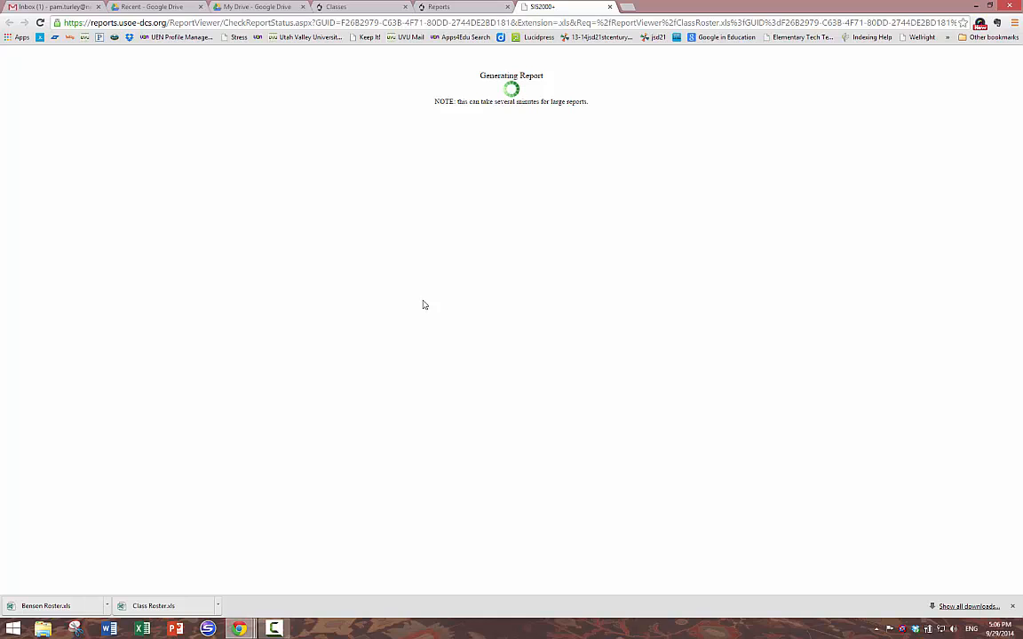
Step: Switch to the recent files in Google Drive and close the duplicate My Drive page
left_click(143, 9)
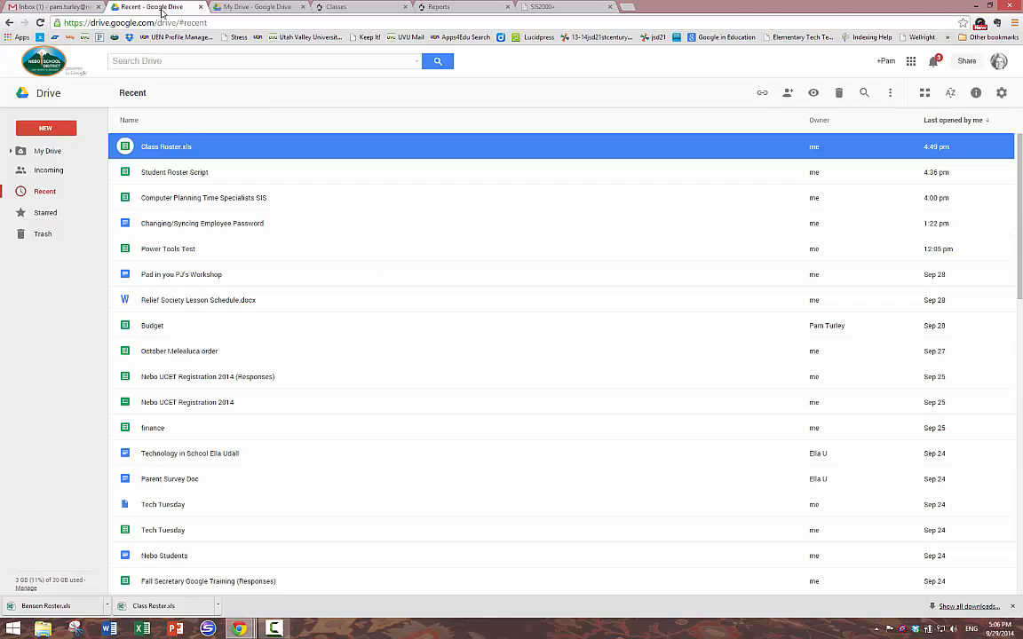
left_click(302, 7)
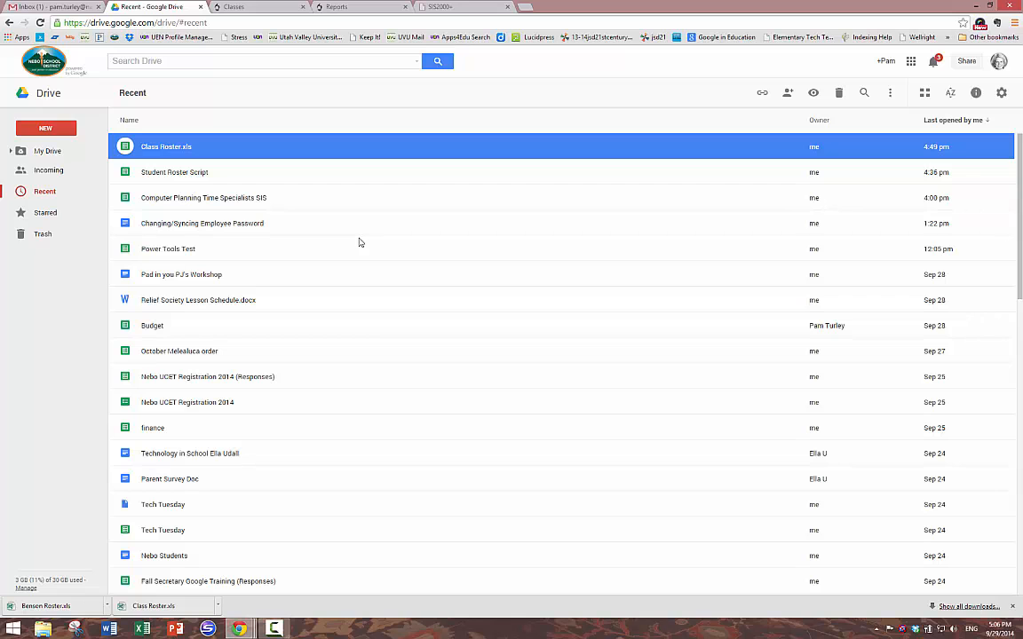
Step: Leave the new Drive for the old interface, then return to the new Drive
left_click(1001, 94)
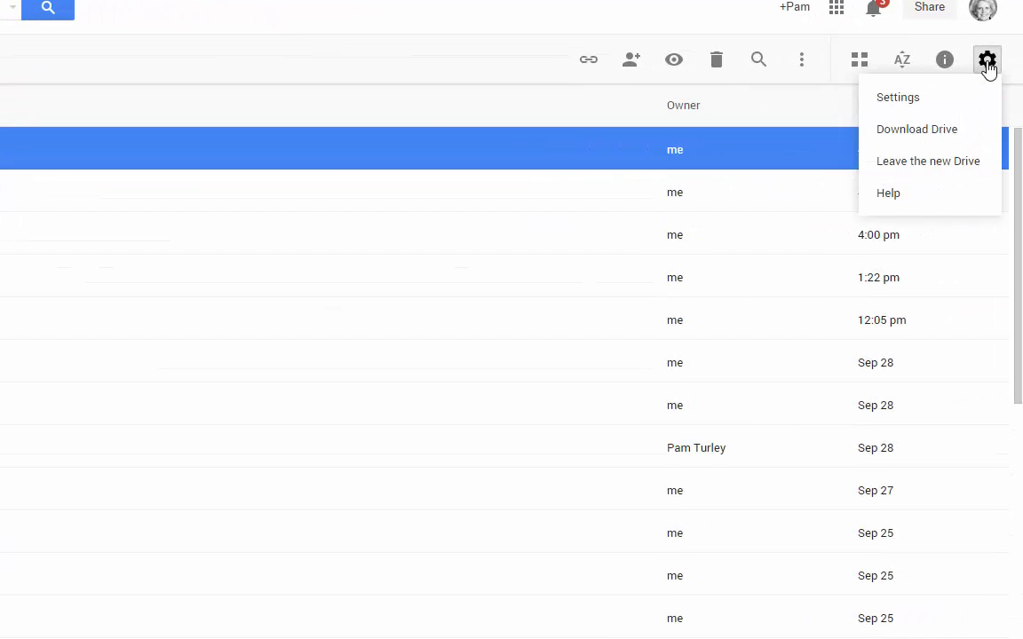
left_click(919, 162)
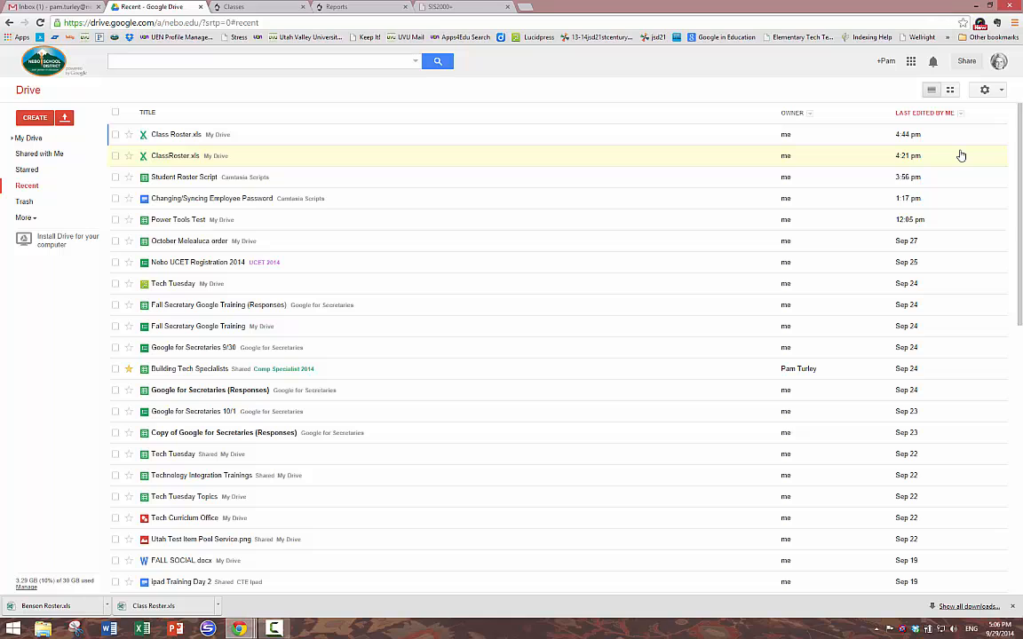
left_click(998, 92)
left_click(887, 174)
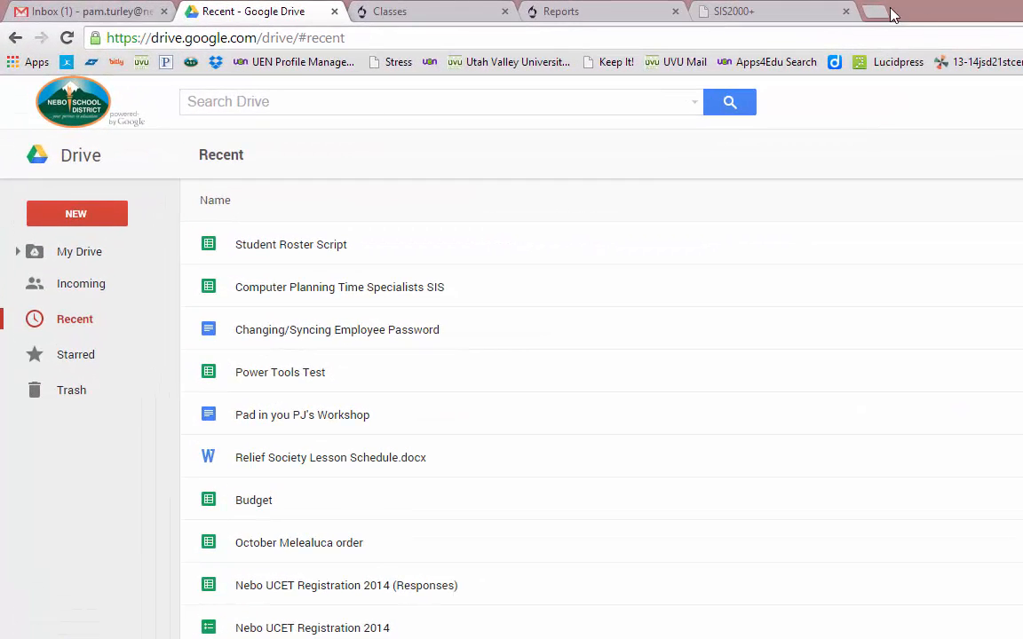
Step: Upload the saved roster Excel file from the Desktop to Google Drive
left_click(61, 217)
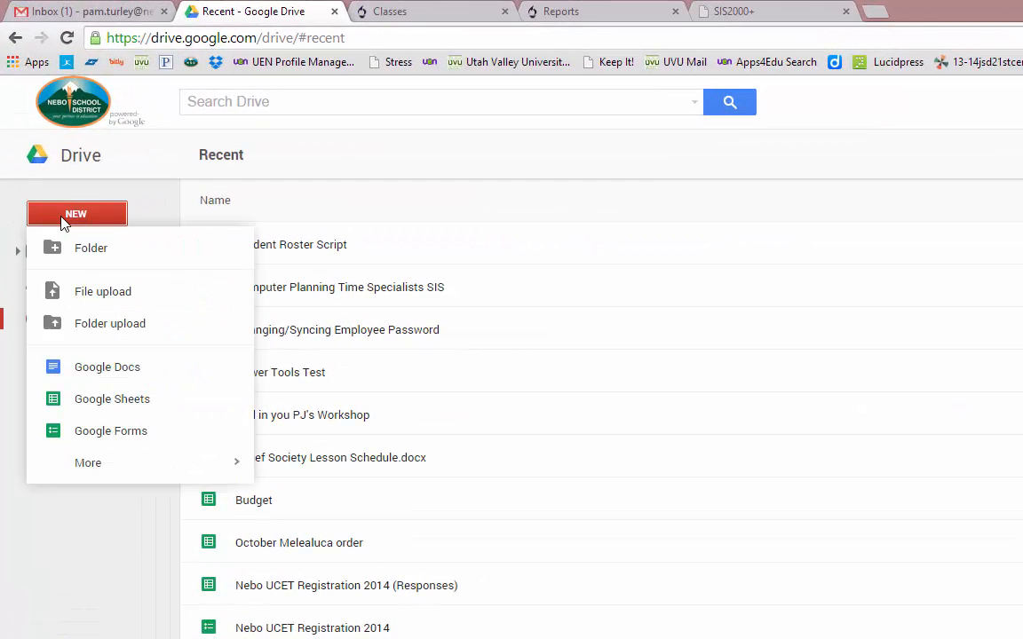
left_click(85, 295)
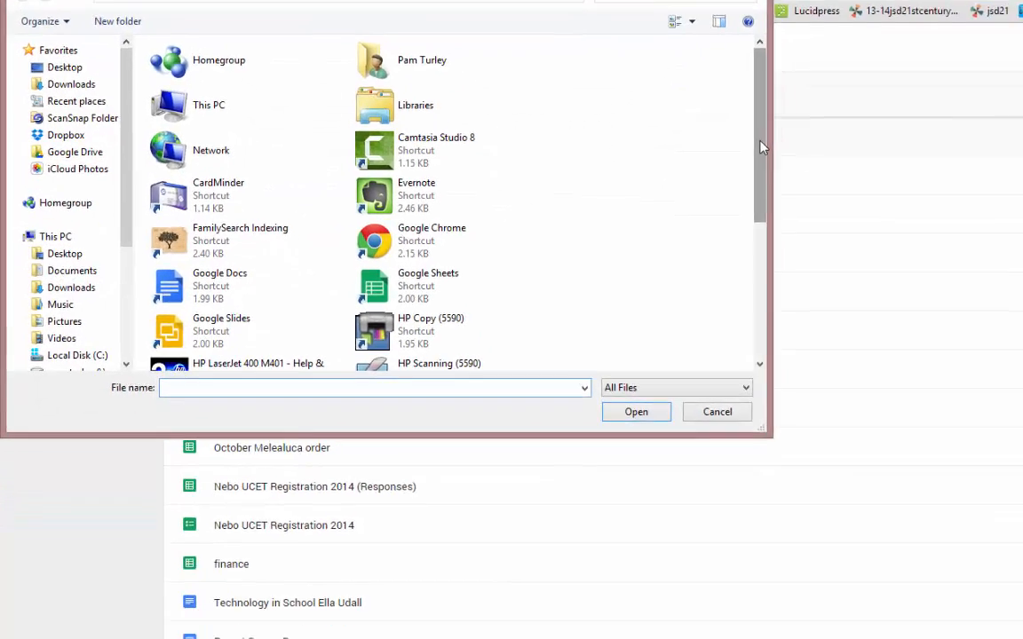
left_click_drag(834, 213, 837, 349)
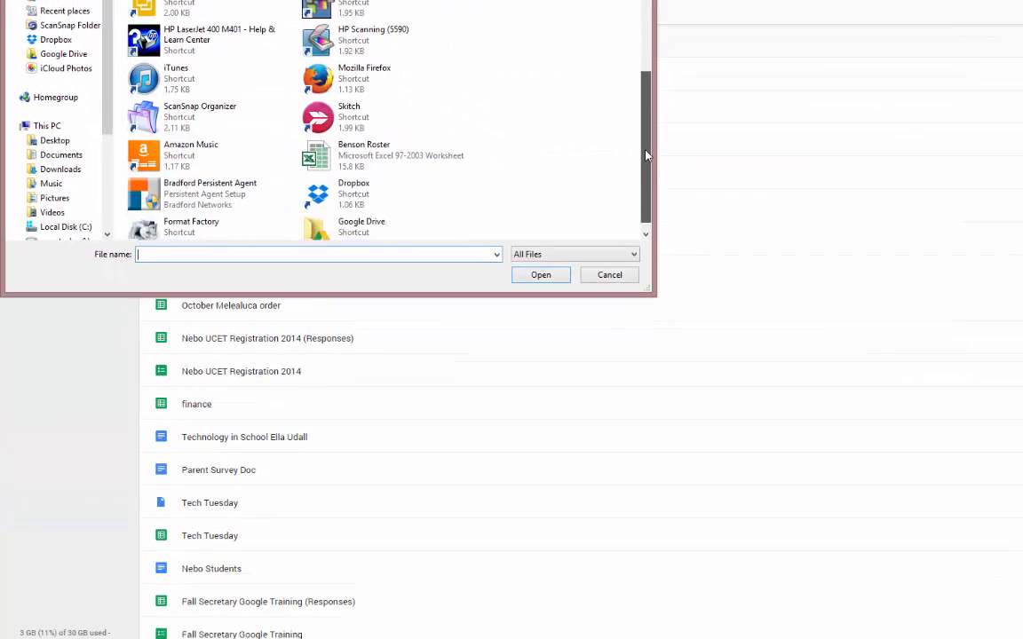
left_click_drag(647, 155, 646, 165)
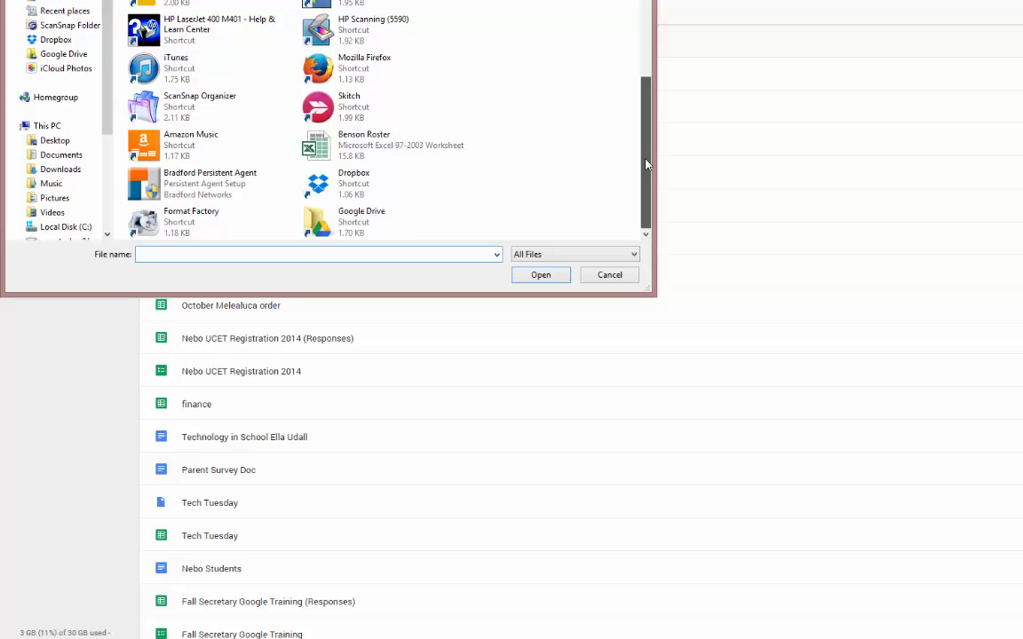
left_click(382, 143)
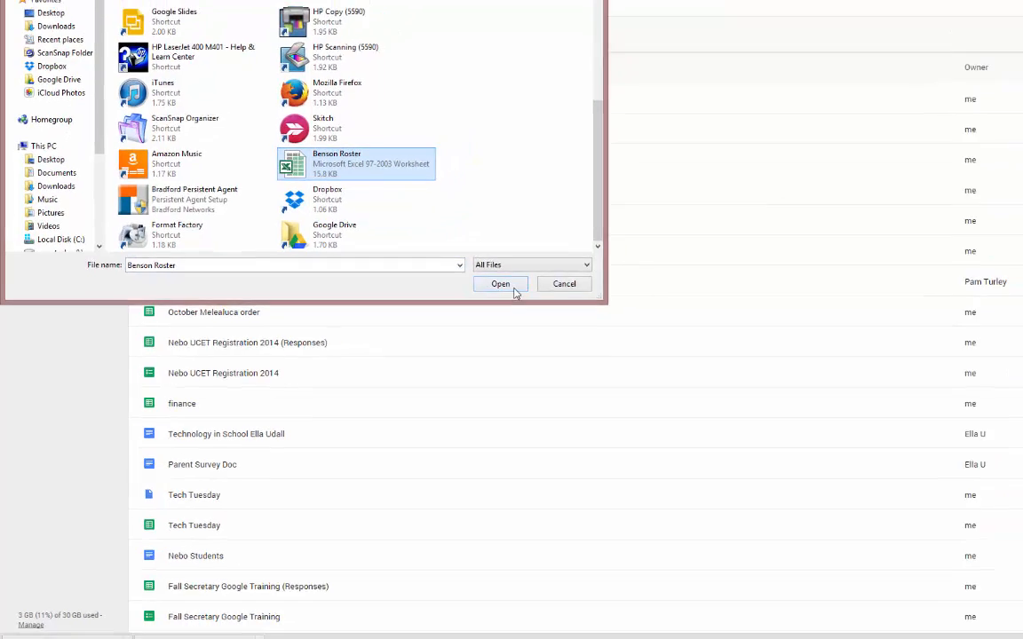
left_click(541, 275)
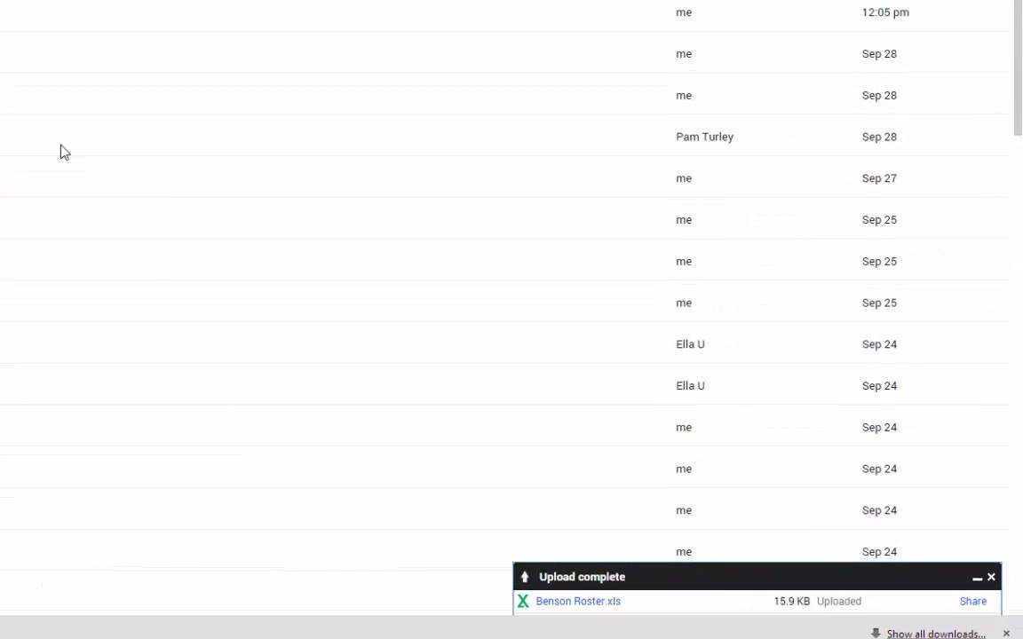
Step: Preview the uploaded roster file and open it with Google Sheets
left_click(599, 608)
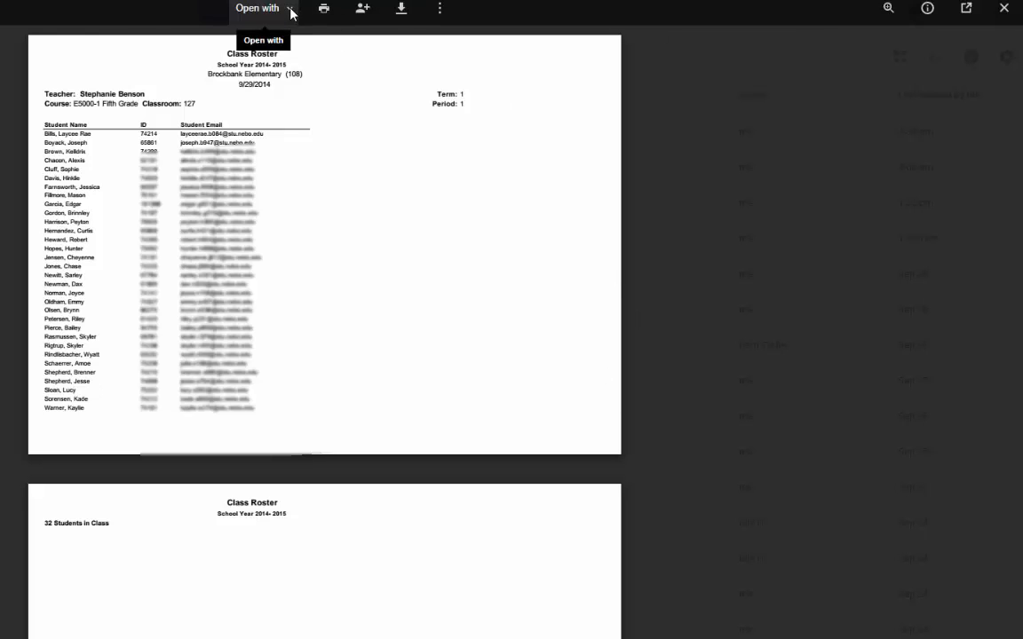
left_click(291, 12)
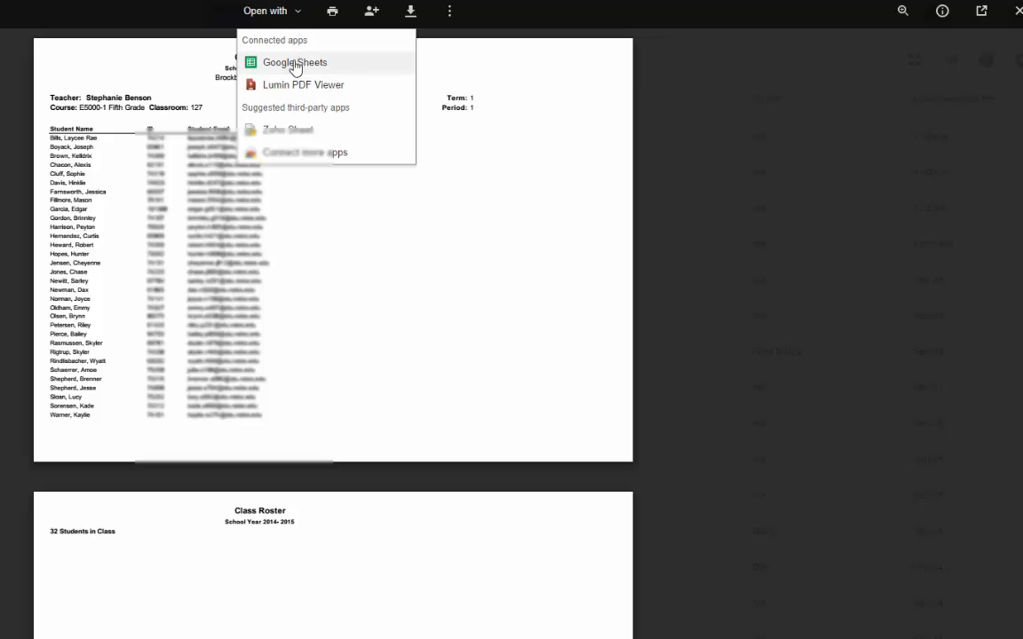
left_click(296, 64)
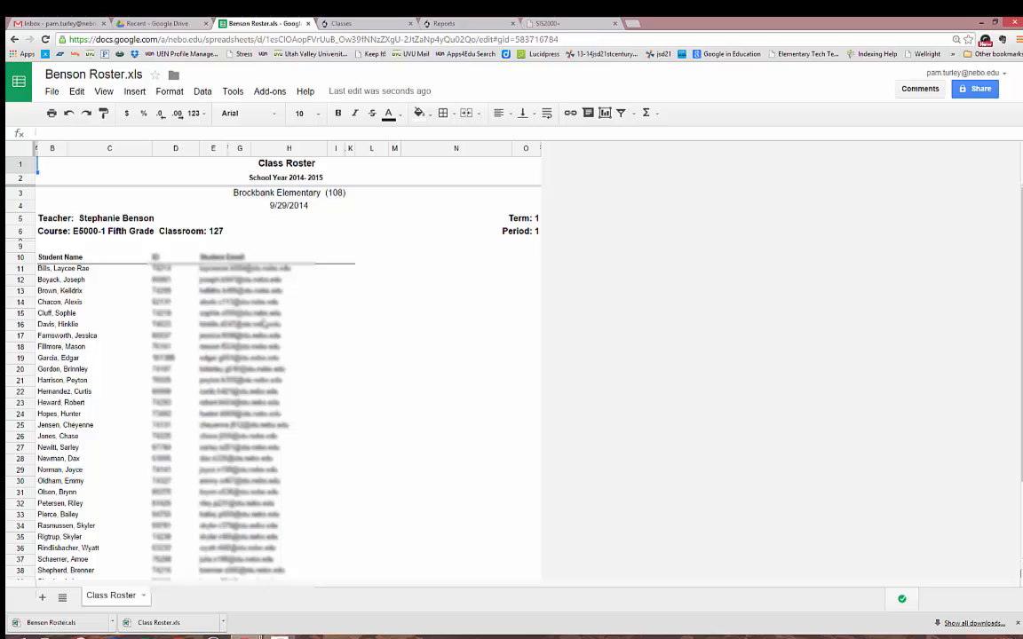
Step: Show the sheet's gridlines and delete the report heading in rows 1 to 8
left_click(103, 92)
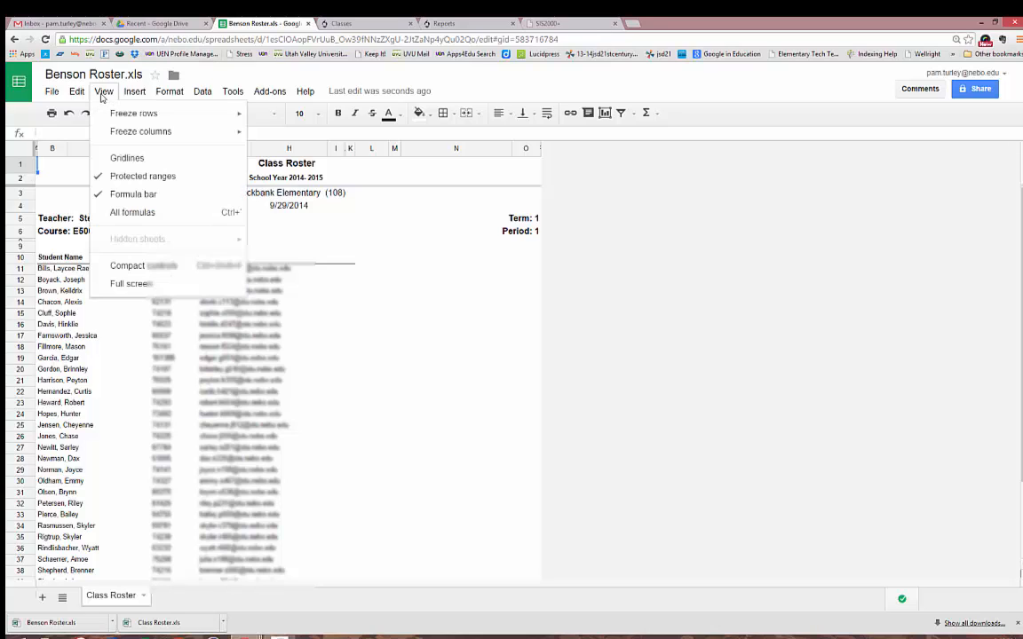
left_click(124, 157)
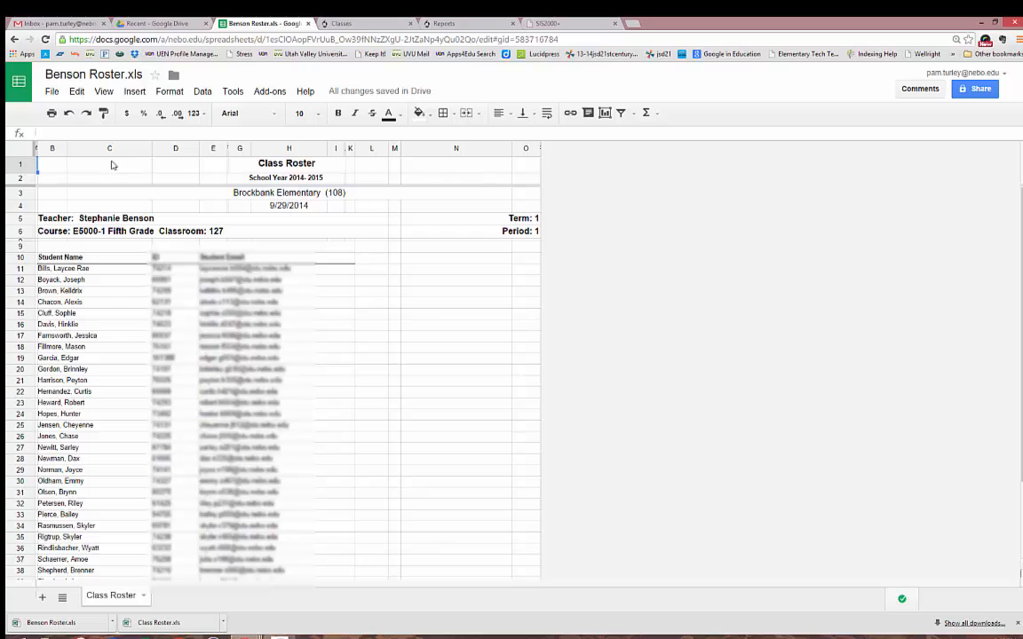
mouse_move(22, 164)
left_mouse_down()
mouse_move(24, 238)
mouse_move(24, 198)
left_mouse_up()
right_click(24, 198)
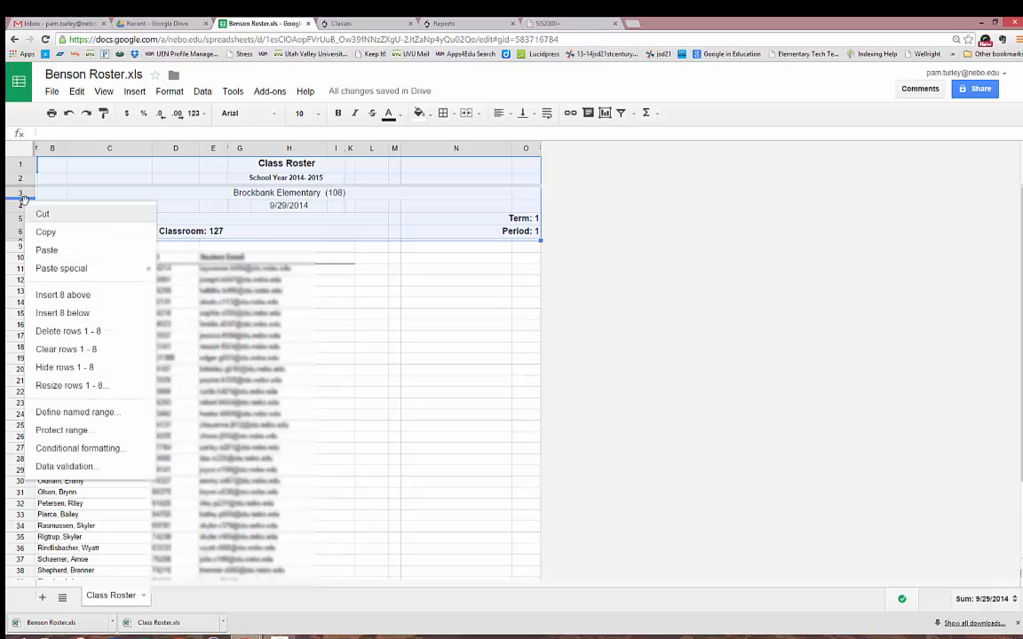
left_click(64, 330)
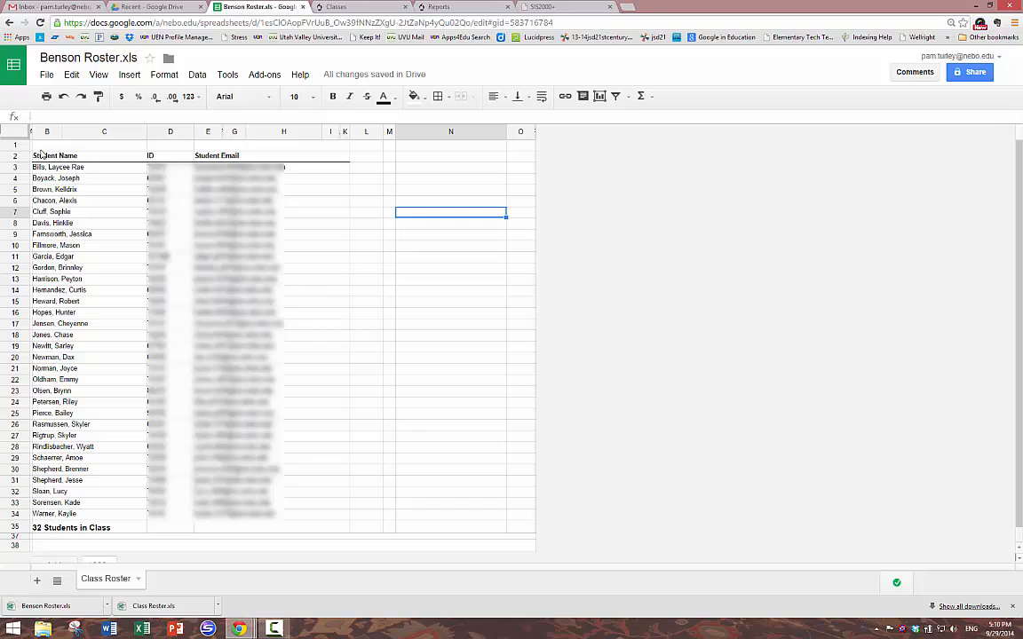
Step: Unmerge the student name cells across columns B and C, rows 1 to 35, and widen column B to fit the full names
left_click_drag(42, 144, 105, 529)
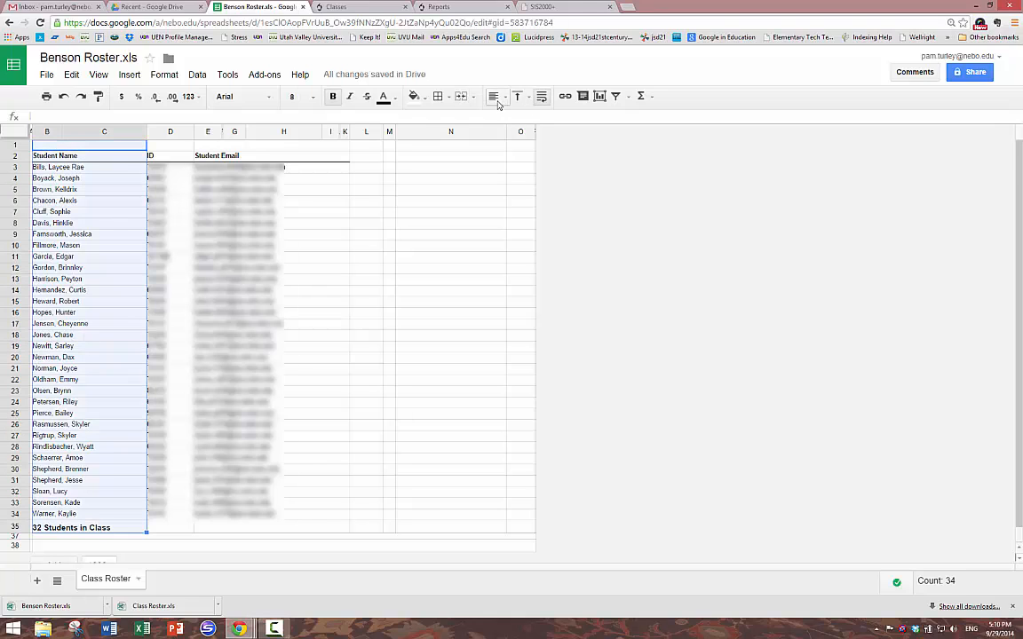
left_click(472, 96)
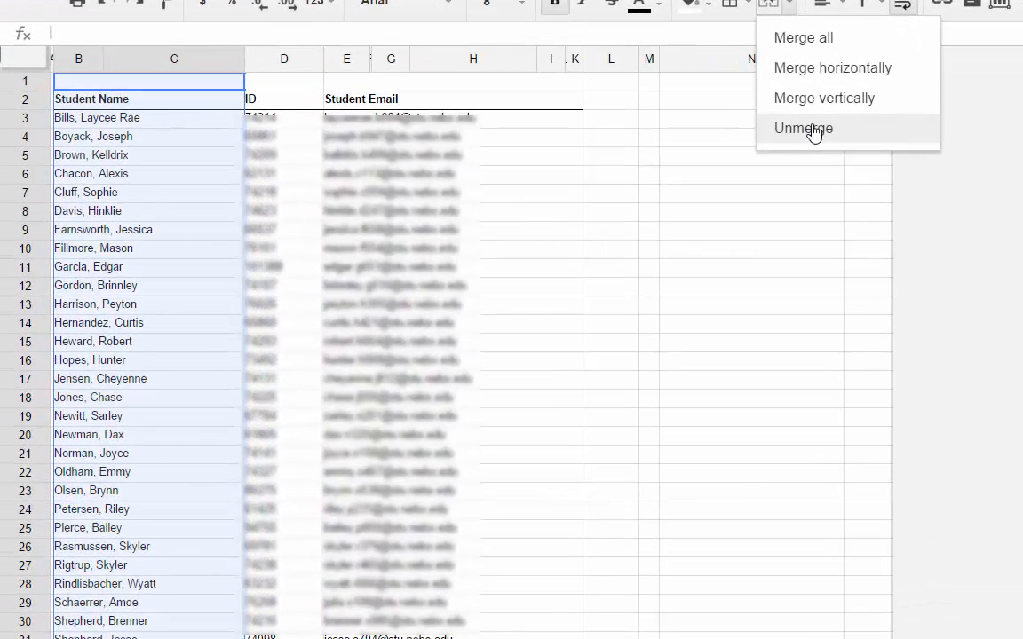
left_click(487, 173)
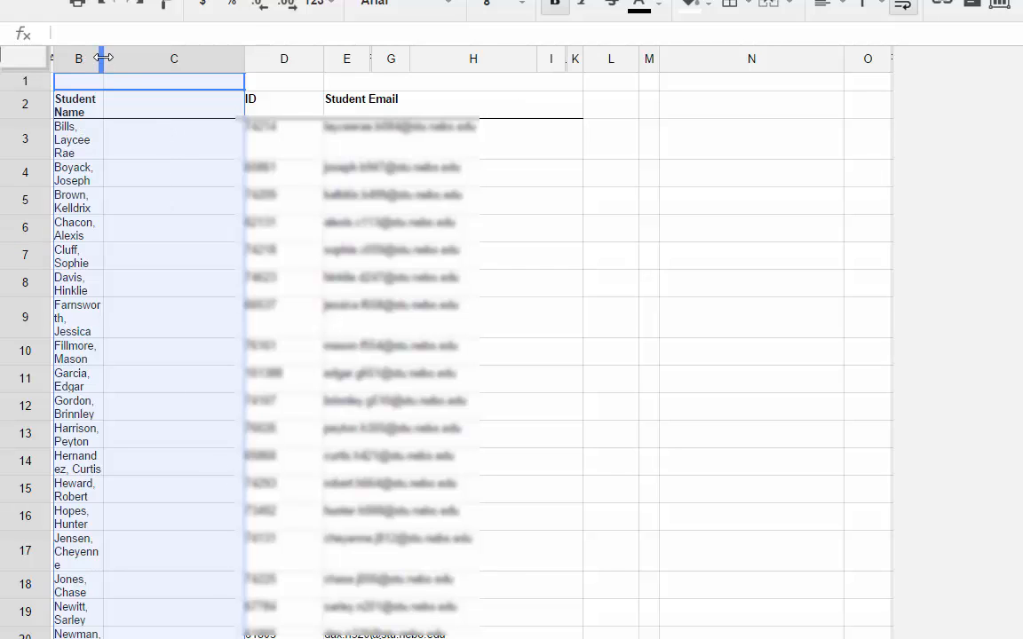
left_click_drag(103, 57, 178, 61)
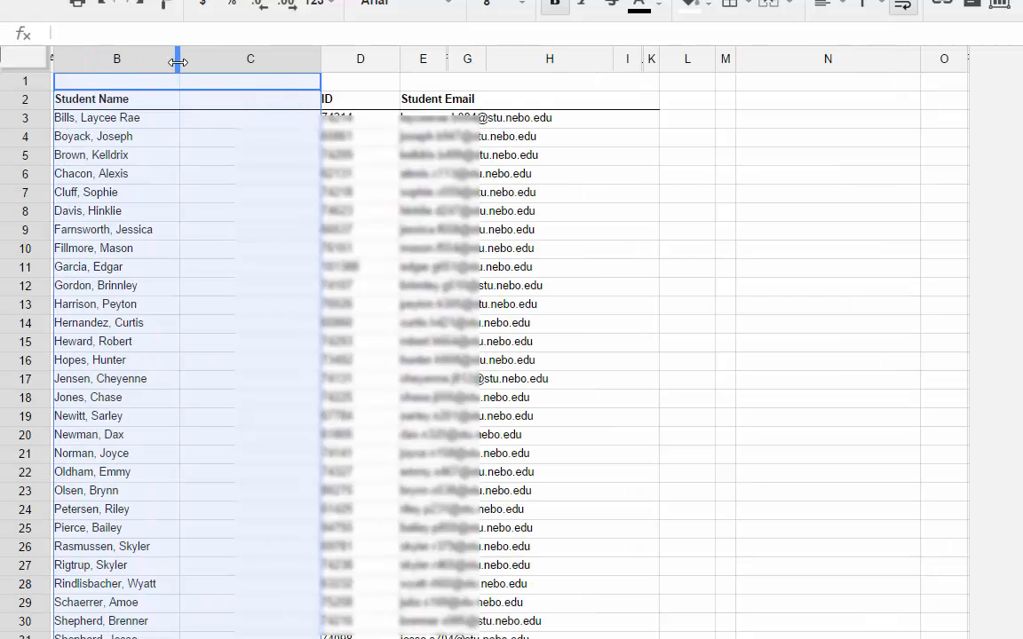
Step: Delete the empty column C, and widen the narrow empty column A to remove it as well
left_click(309, 58)
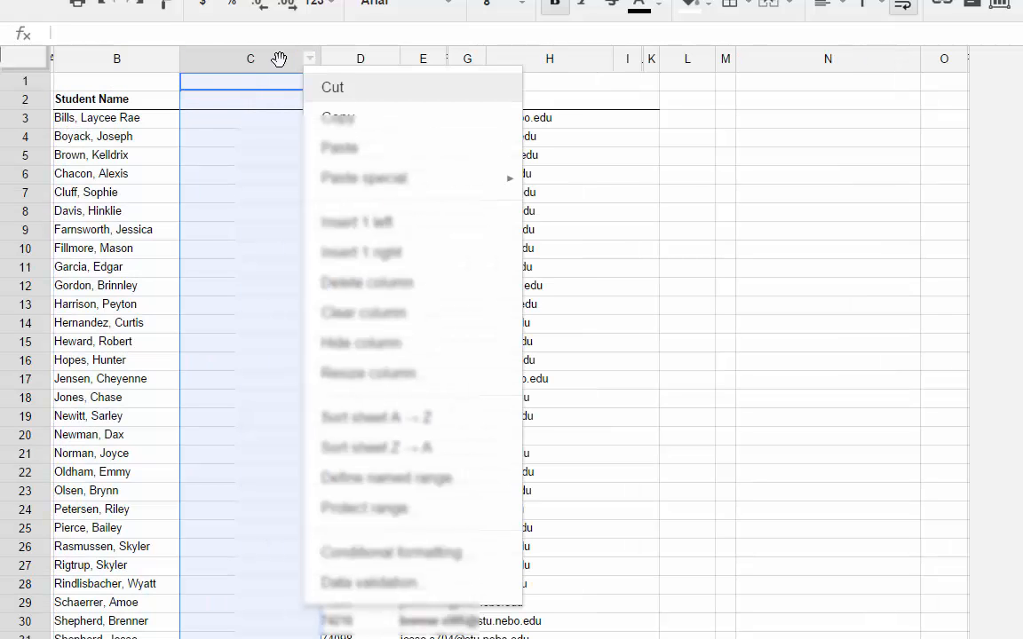
left_click(362, 283)
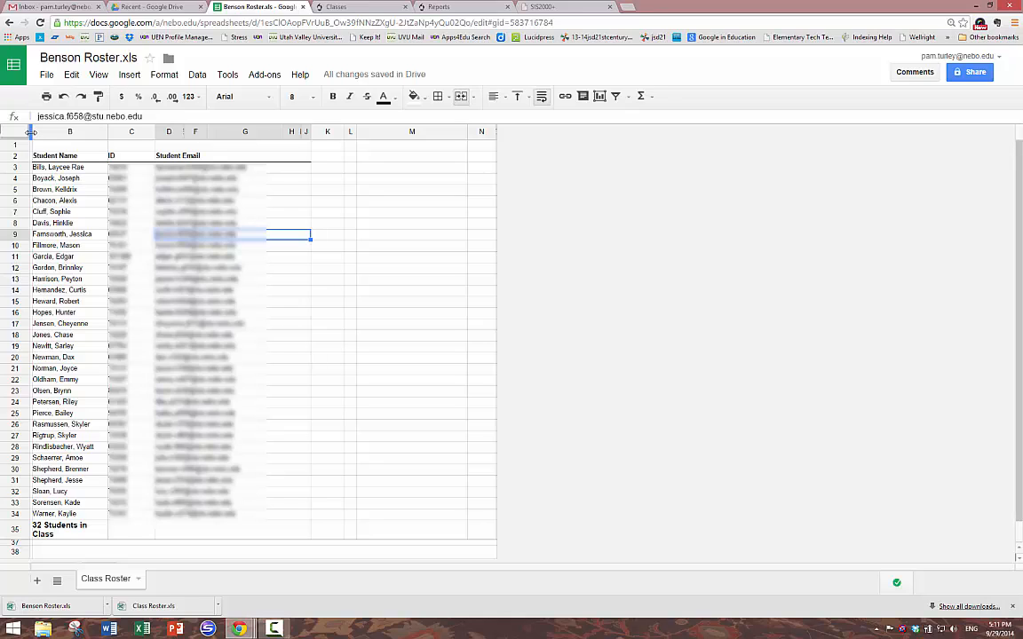
left_click_drag(30, 132, 49, 132)
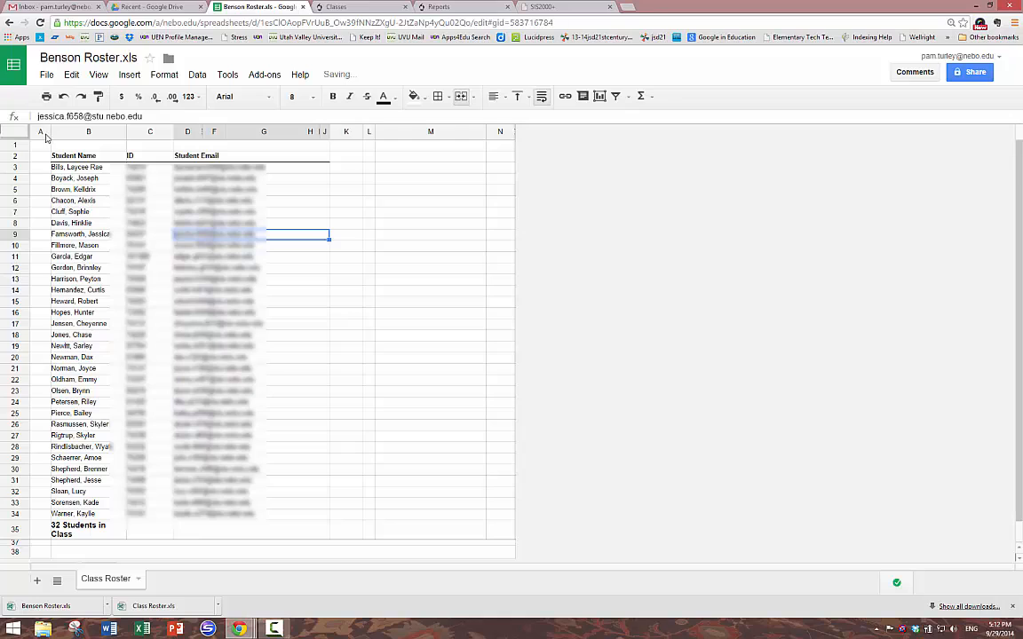
left_click(45, 133)
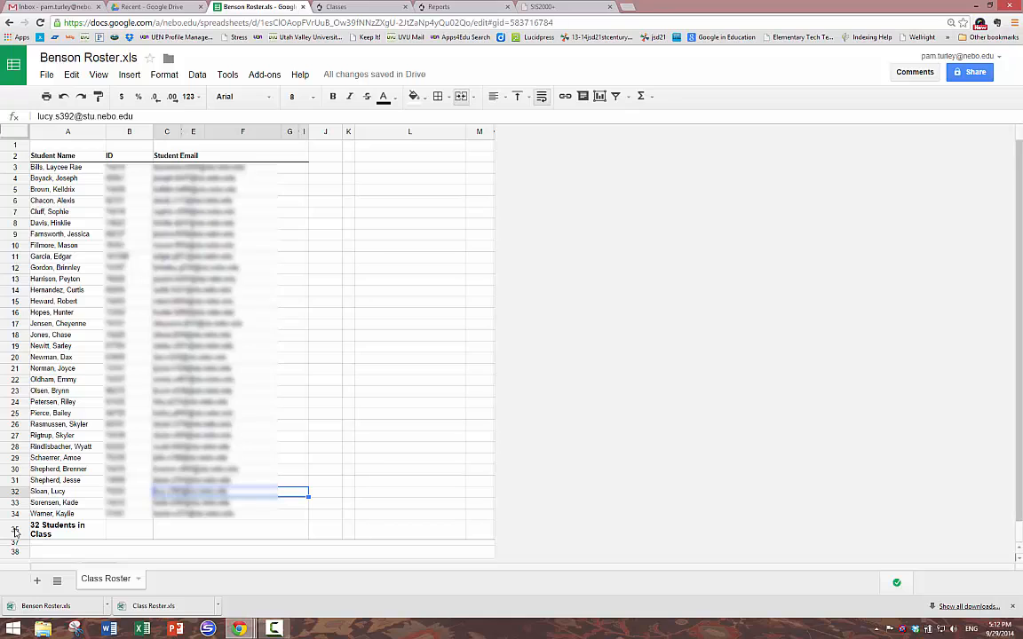
Step: Delete row 35, which holds the student count below the roster
right_click(14, 532)
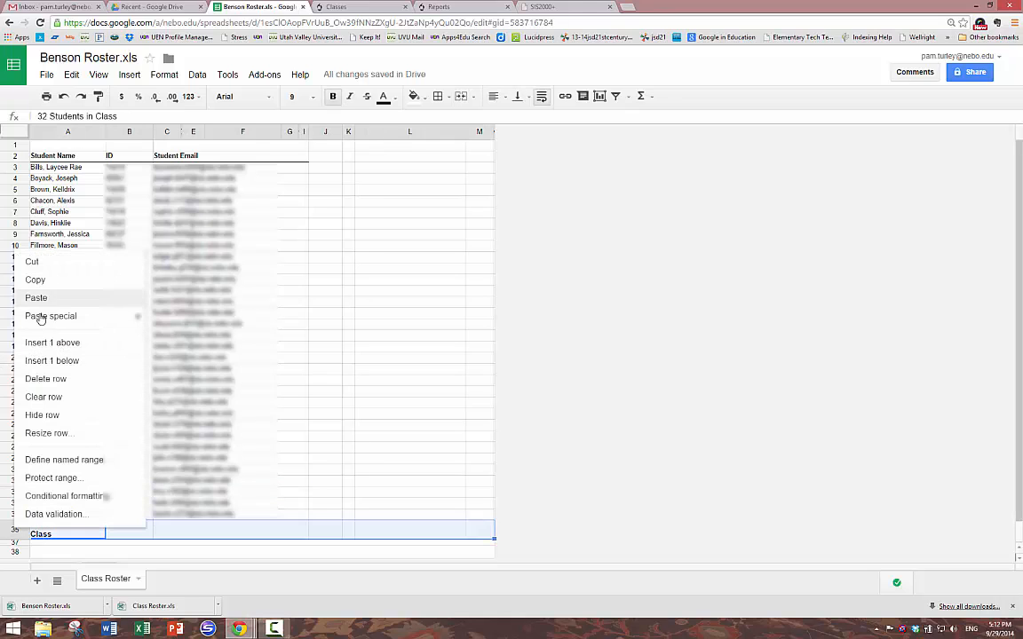
left_click(49, 379)
left_click(368, 381)
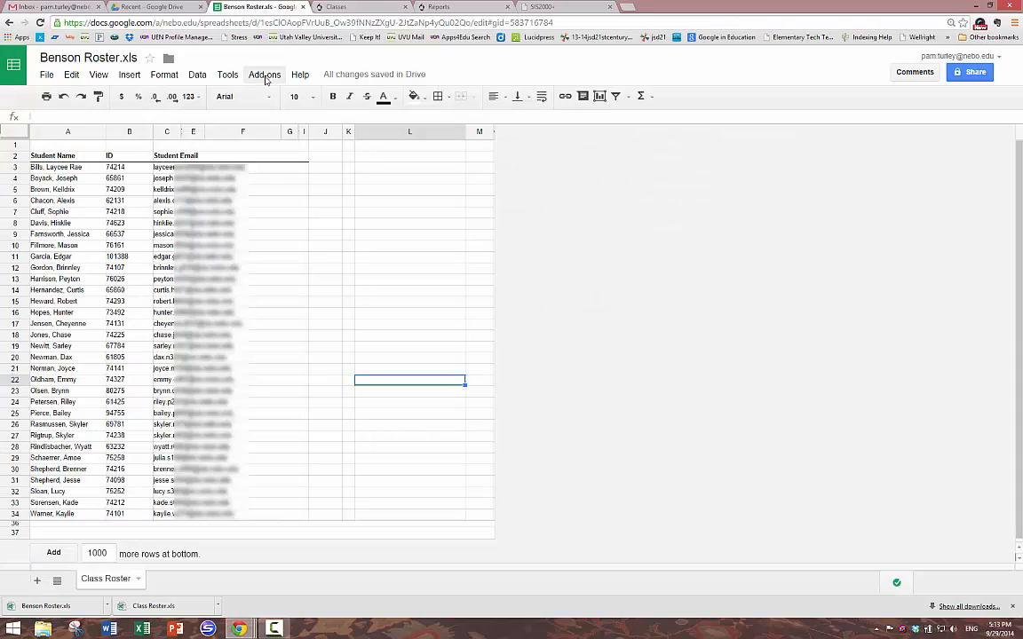
Step: Open the add-on store for the sheet and search it for Power Tools
left_click(450, 134)
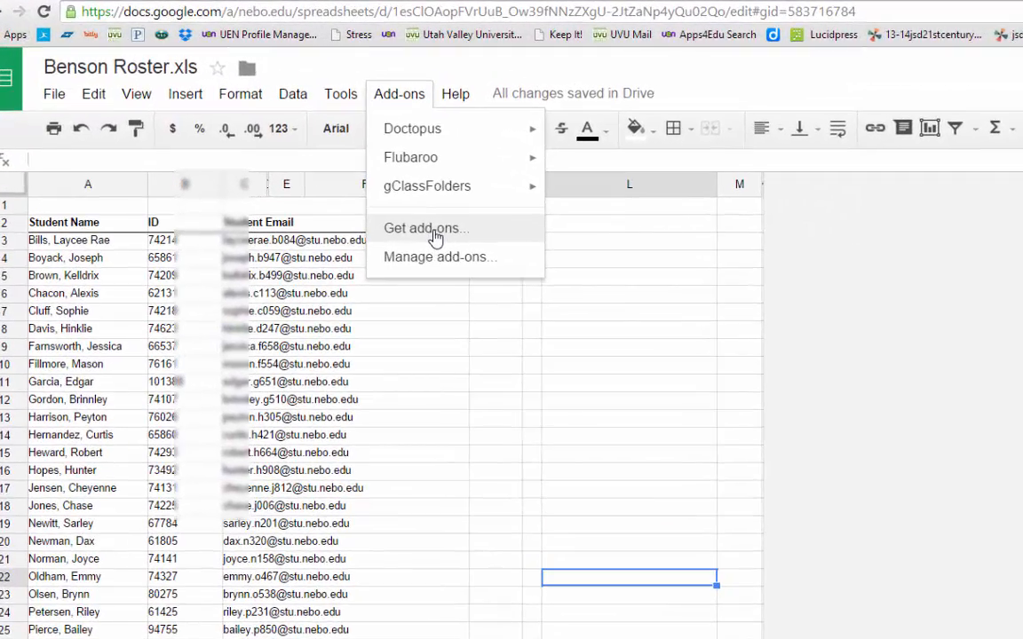
left_click(313, 174)
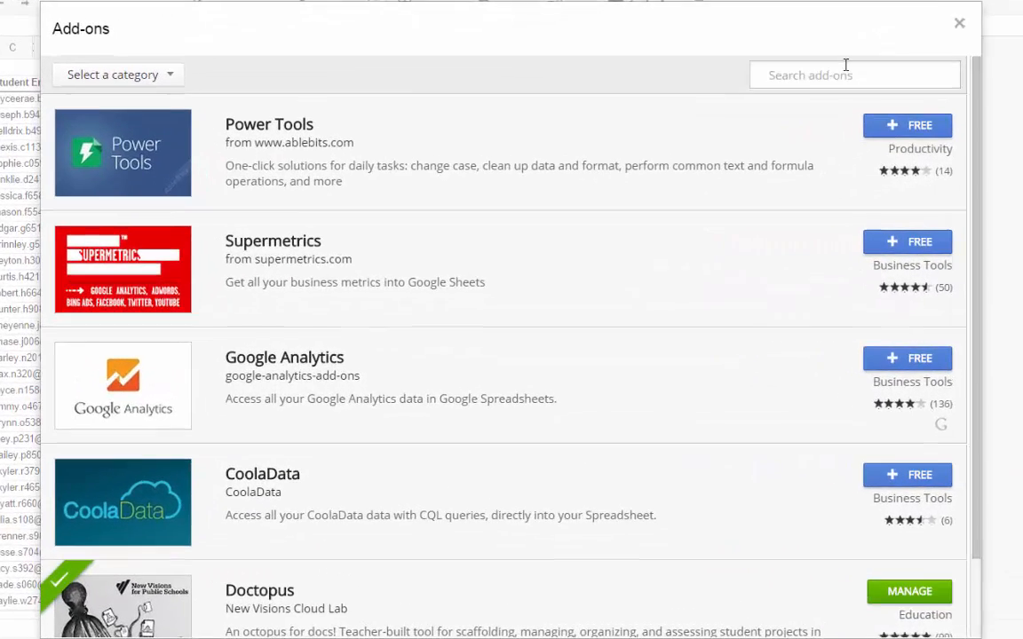
left_click(846, 68)
type("Power Tool")
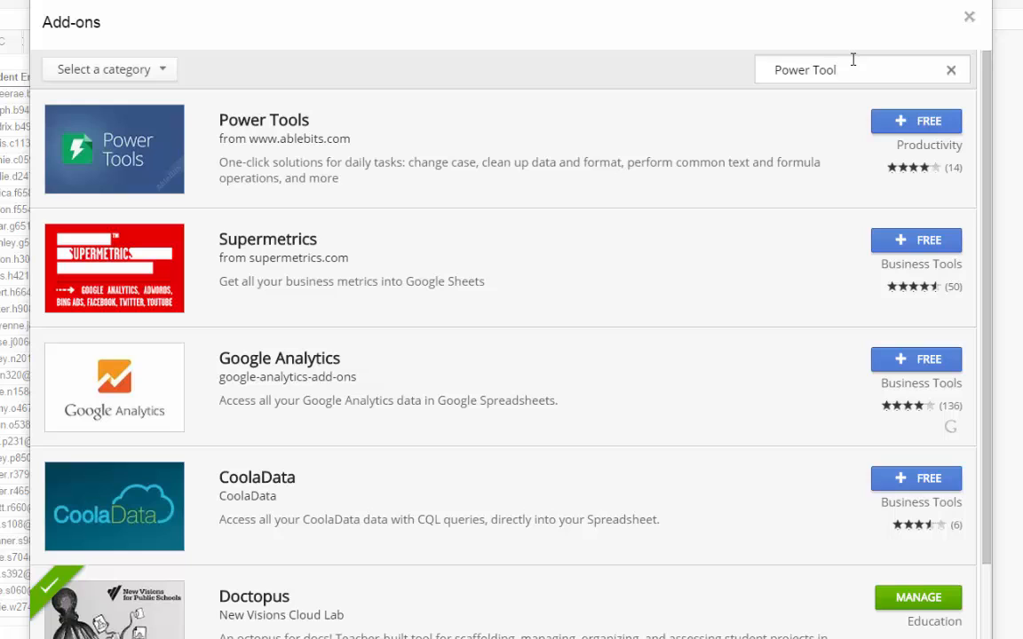
type("s")
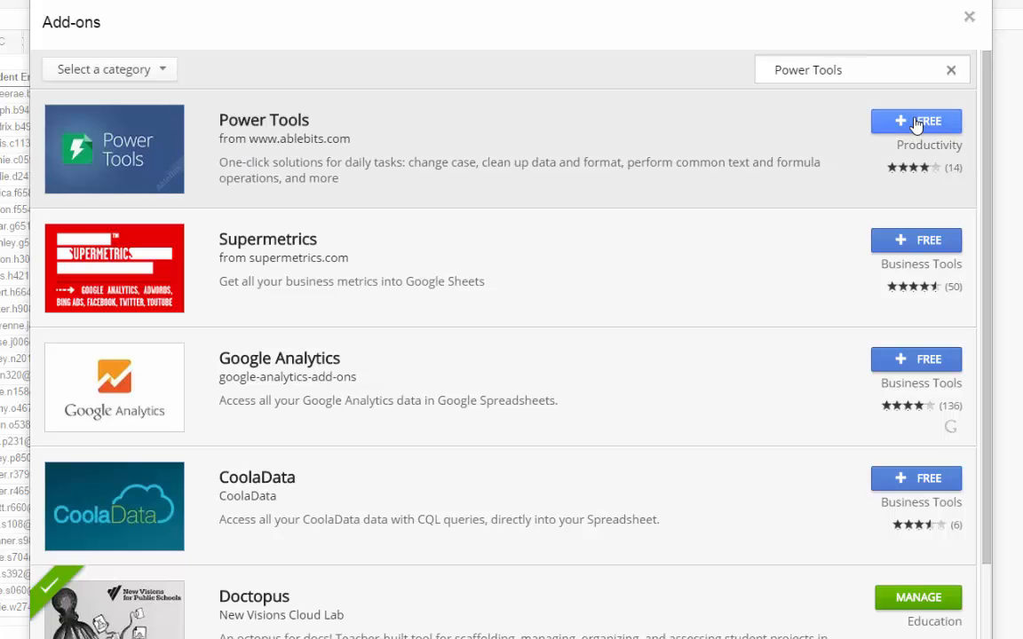
Step: Install the free Power Tools add-on, accept its access permissions and dismiss its introductory notice
left_click(916, 122)
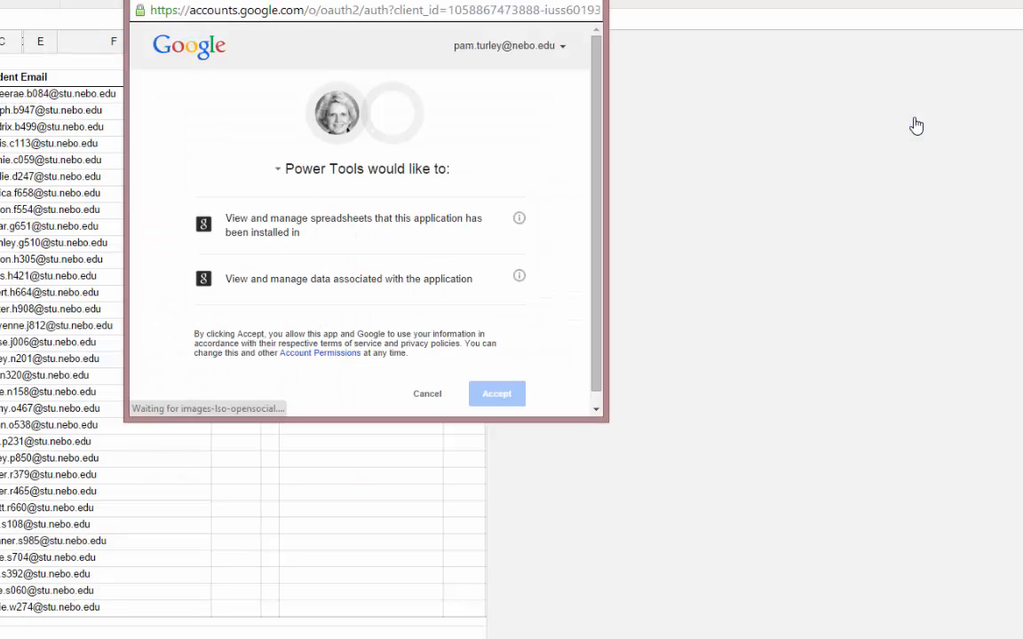
scroll(600, 153, "down", 1)
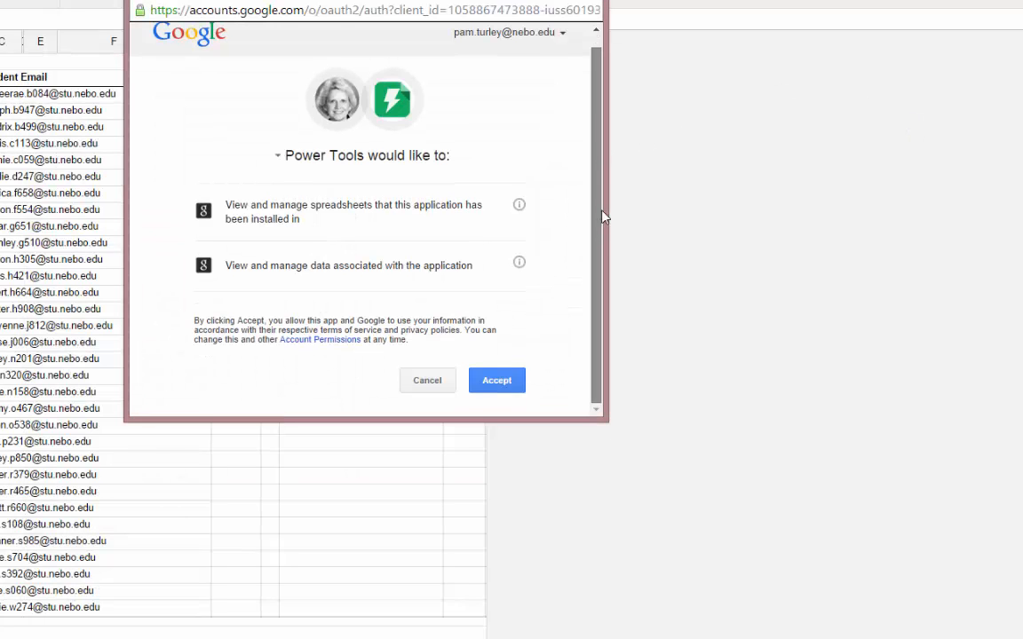
scroll(607, 164, "up", 1)
left_click(511, 394)
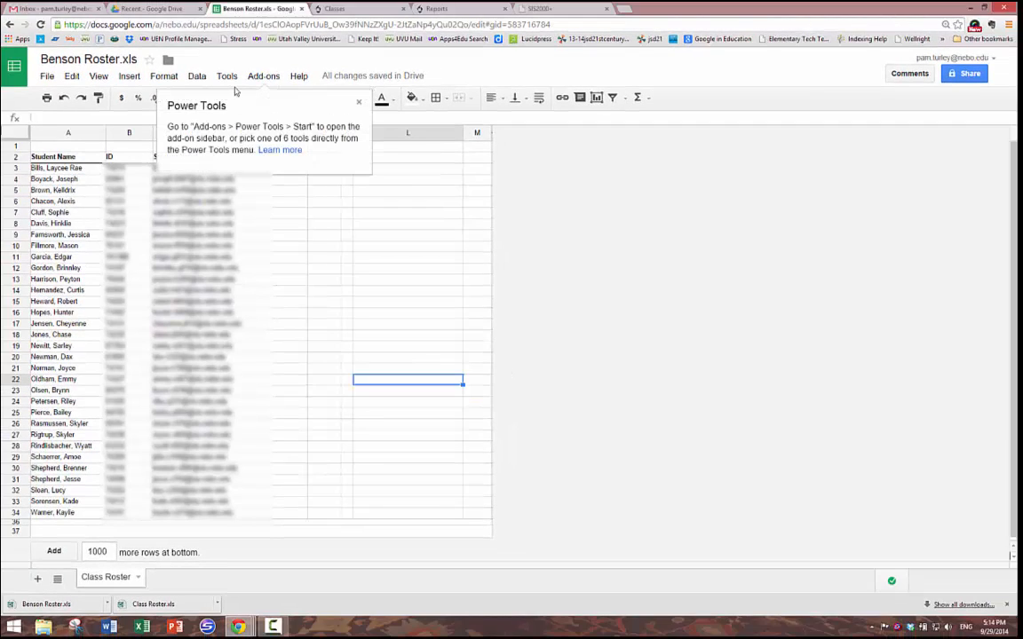
left_click(358, 106)
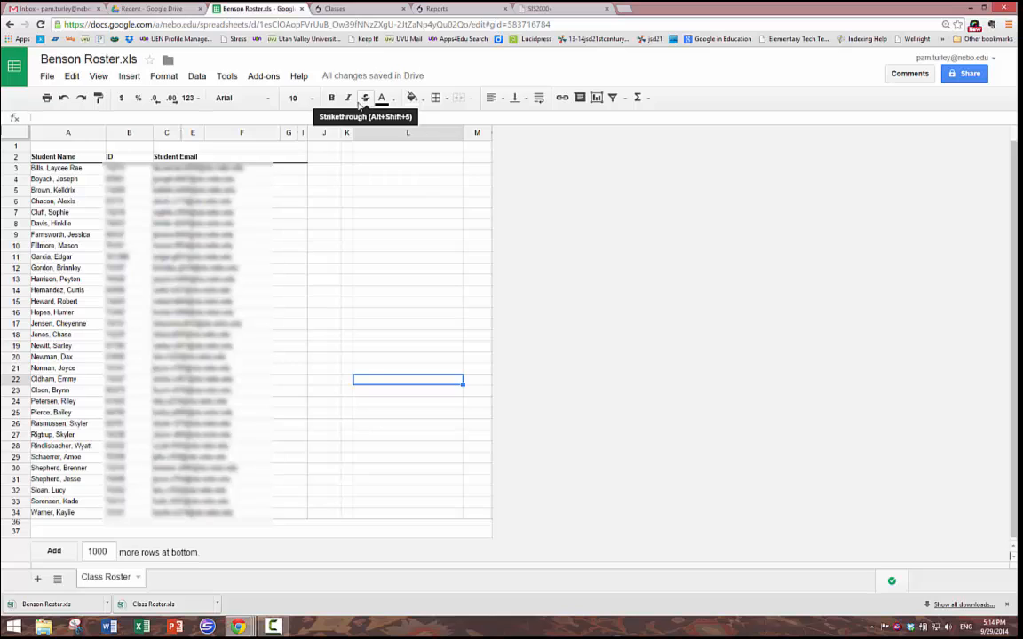
Step: Split the student names in column A, rows 3 to 34, by space and comma with the Power Tools Split tool
left_click(266, 76)
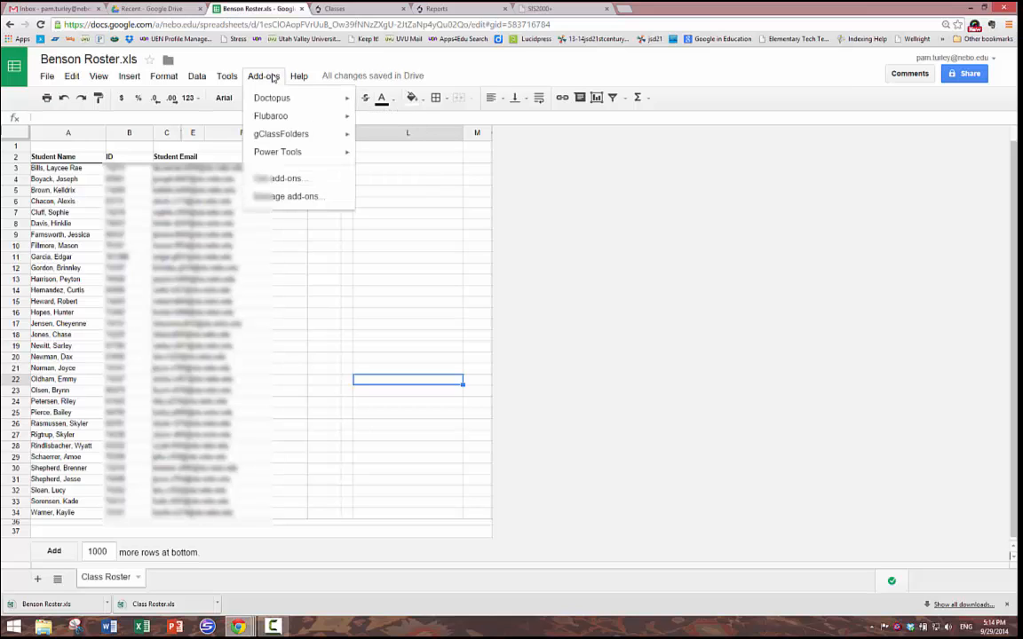
mouse_move(297, 152)
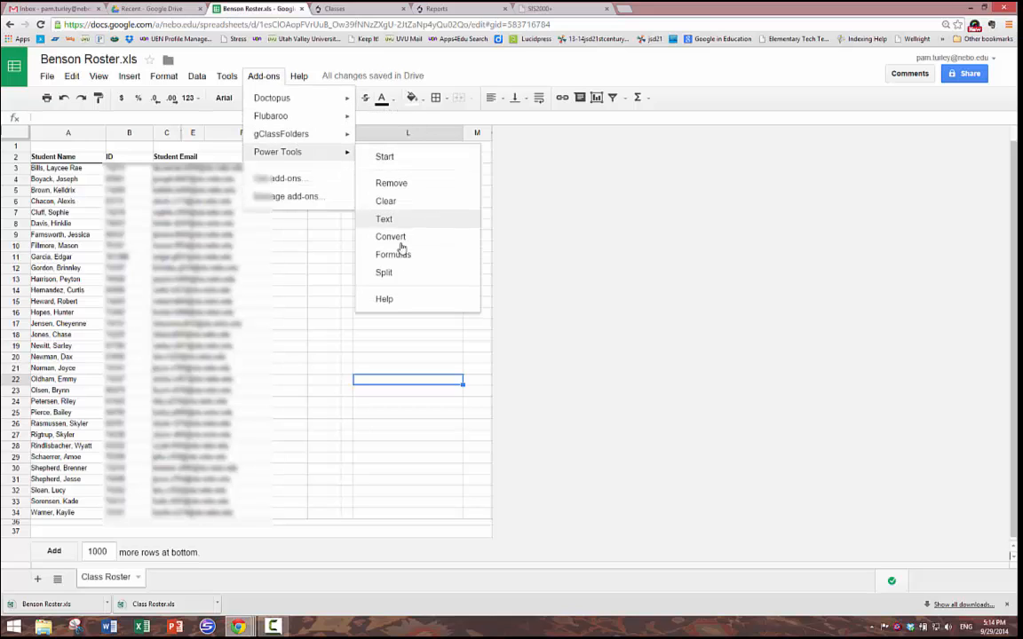
left_click(387, 274)
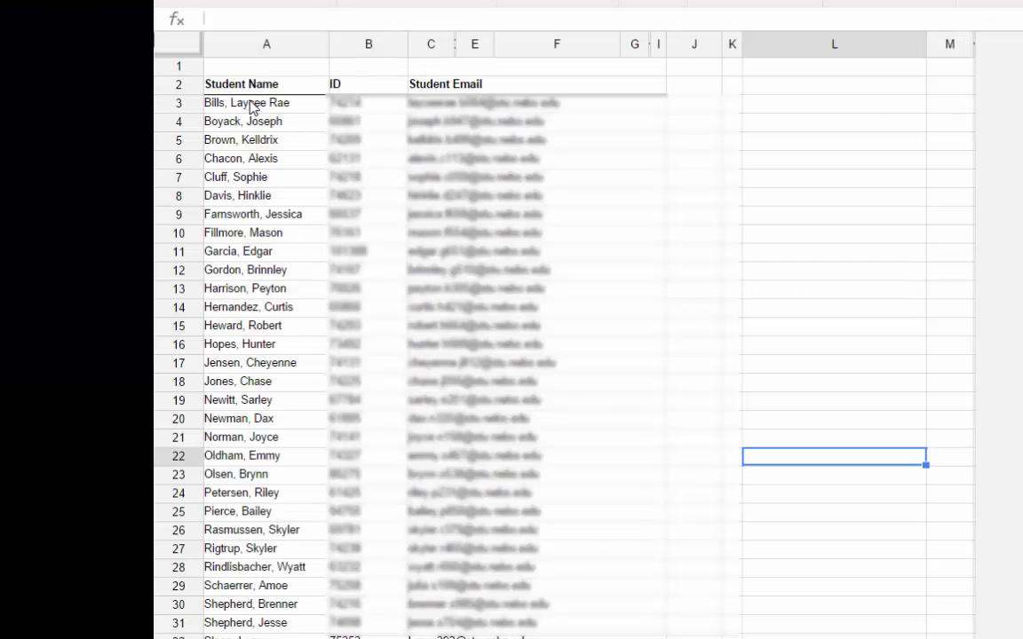
left_click_drag(251, 106, 253, 636)
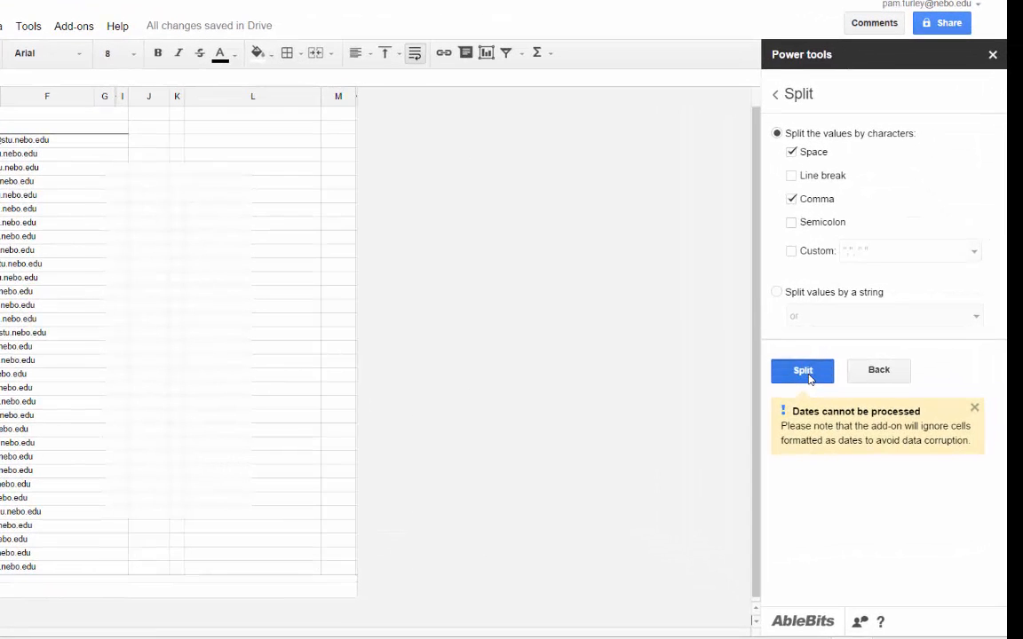
left_click(840, 357)
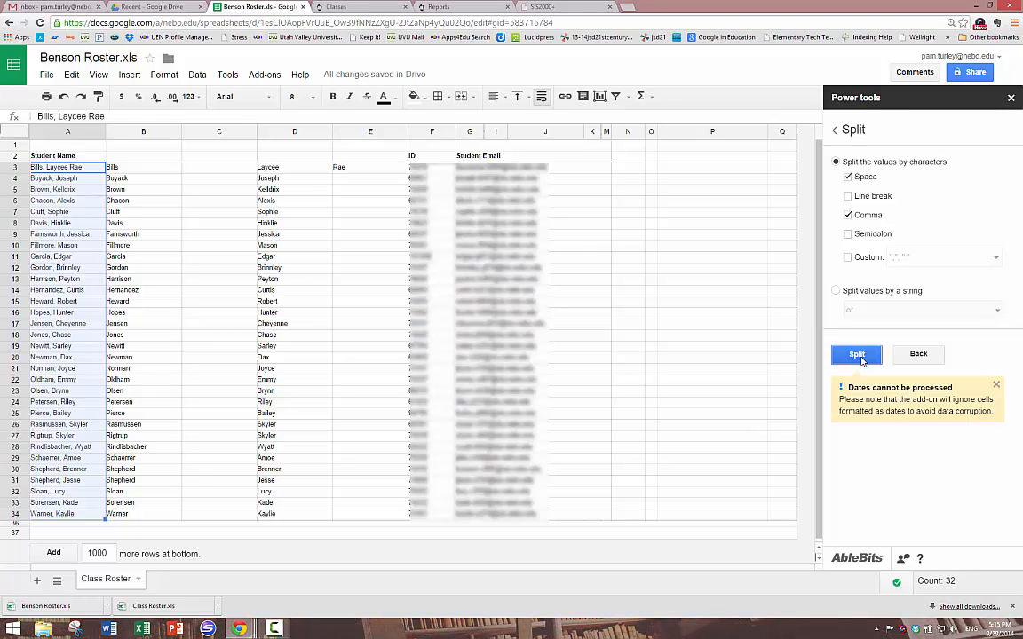
Step: Delete the middle-name column E, the empty column C and the original full-name column A
left_click(401, 133)
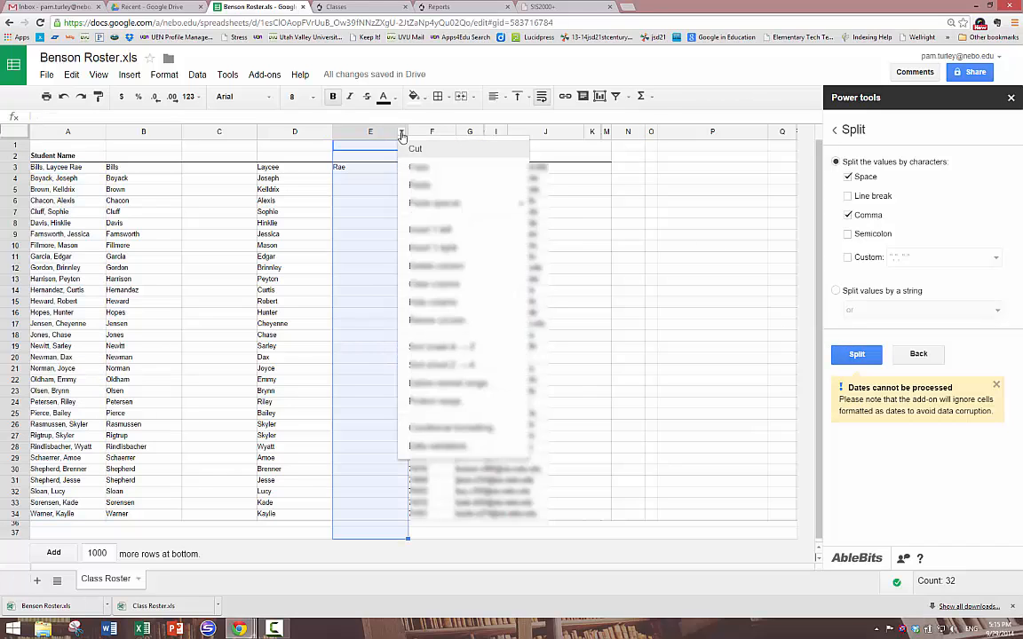
left_click(436, 266)
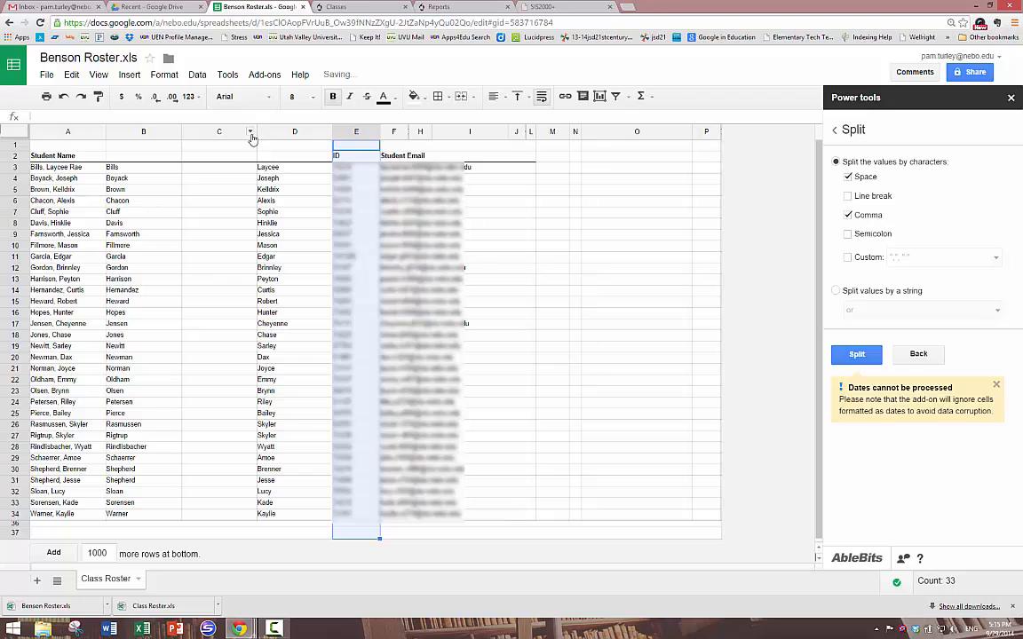
left_click(252, 134)
left_click(293, 265)
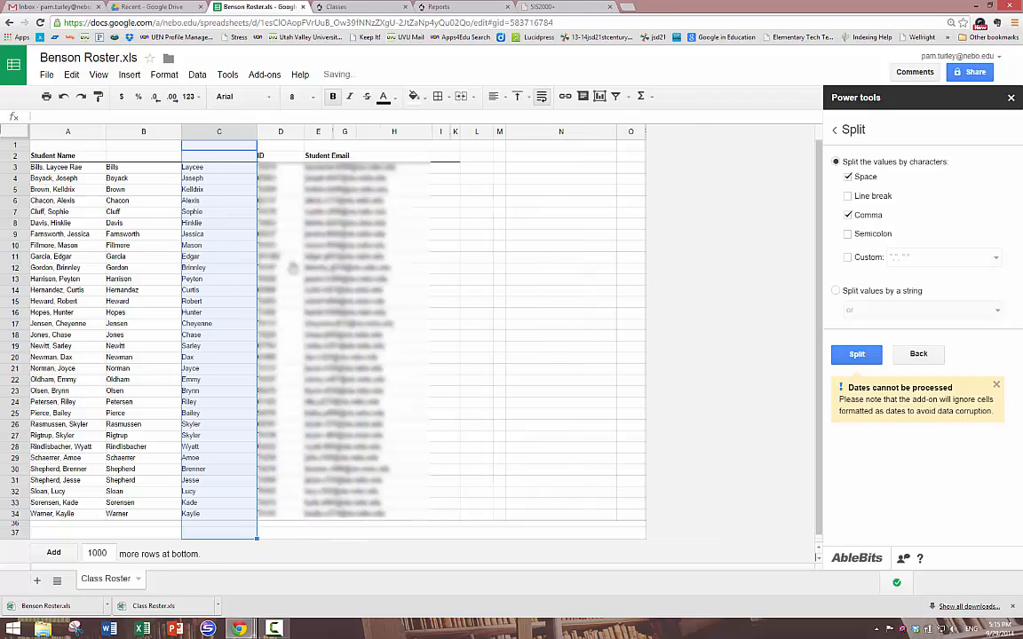
left_click(100, 131)
left_click(144, 267)
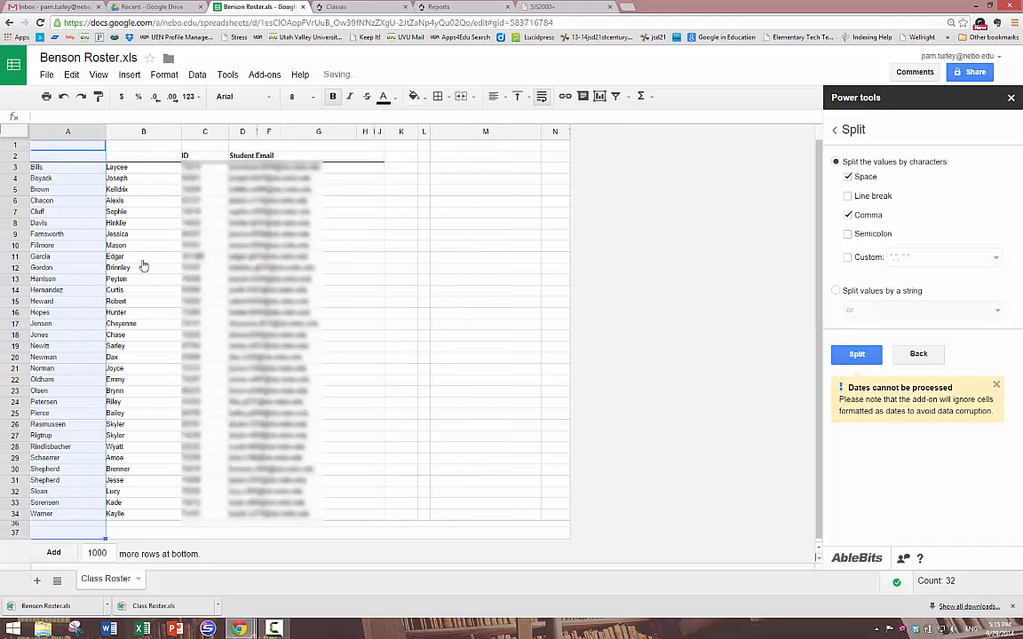
left_click(446, 247)
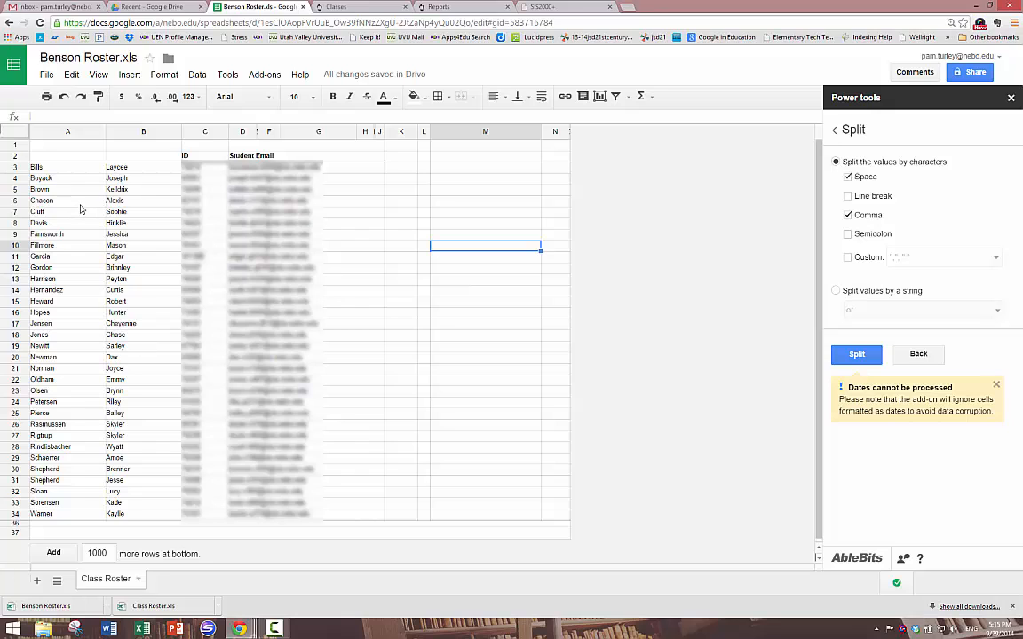
Step: Clear the formatting of the whole roster from the header in row 2 to row 34, columns A to J
left_click_drag(35, 168, 277, 265)
left_click(487, 257)
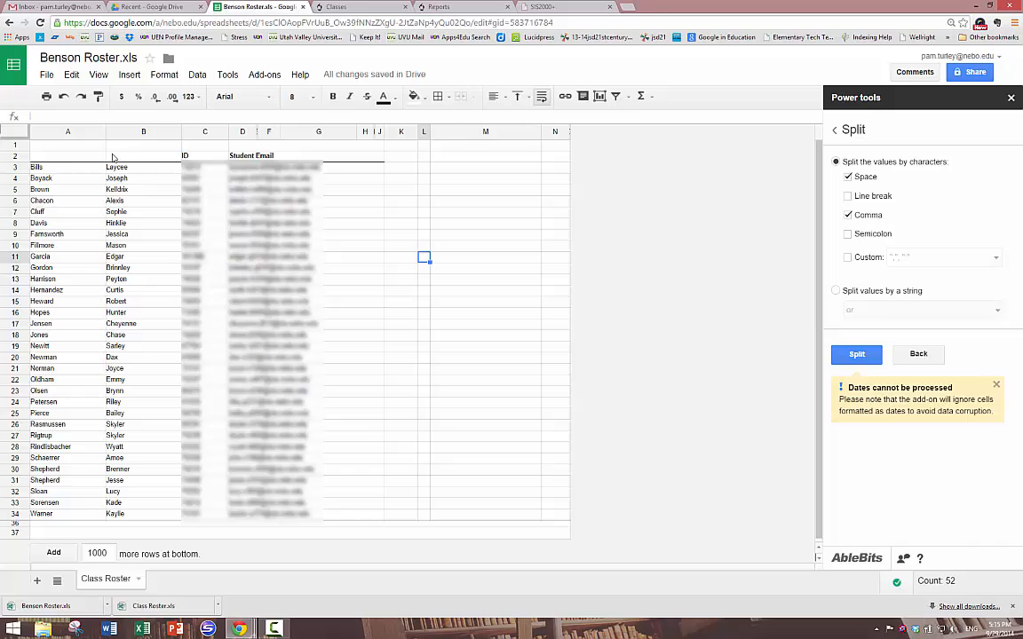
left_click(40, 155)
left_click_drag(40, 156, 306, 515)
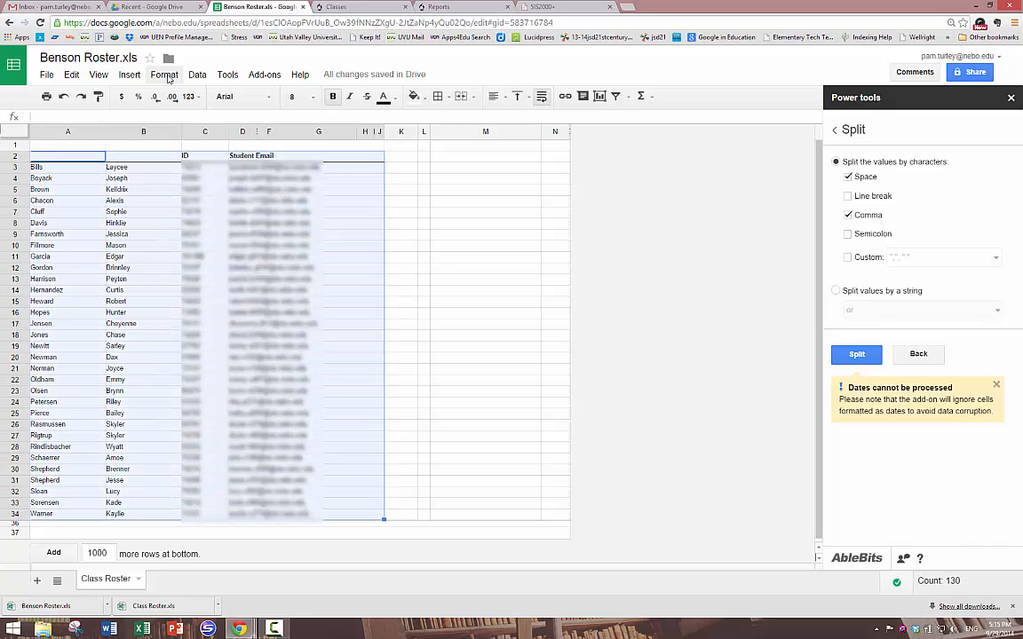
left_click(165, 76)
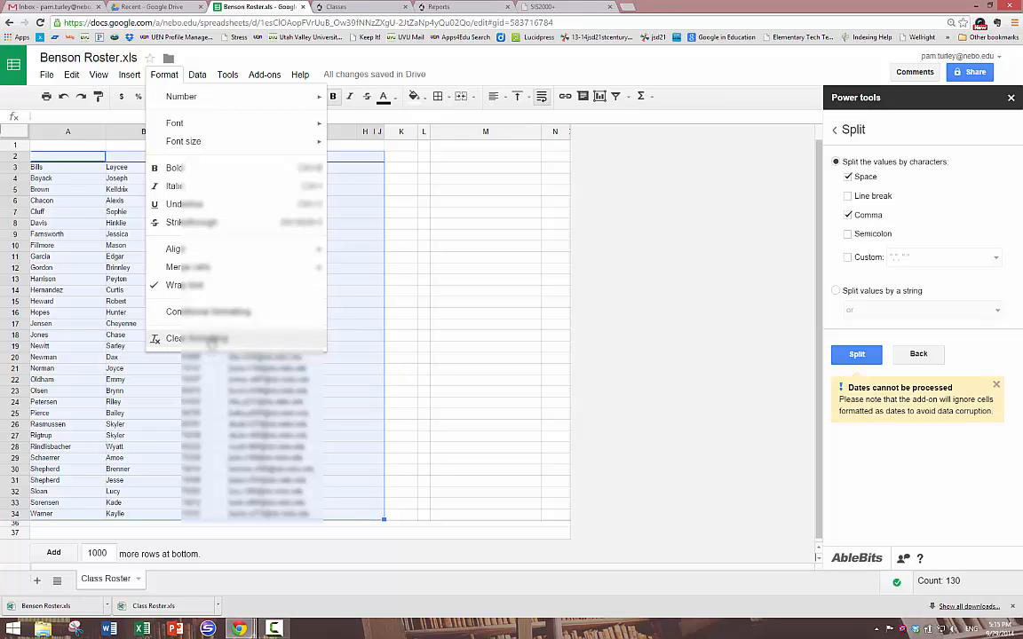
left_click(199, 338)
left_click(462, 336)
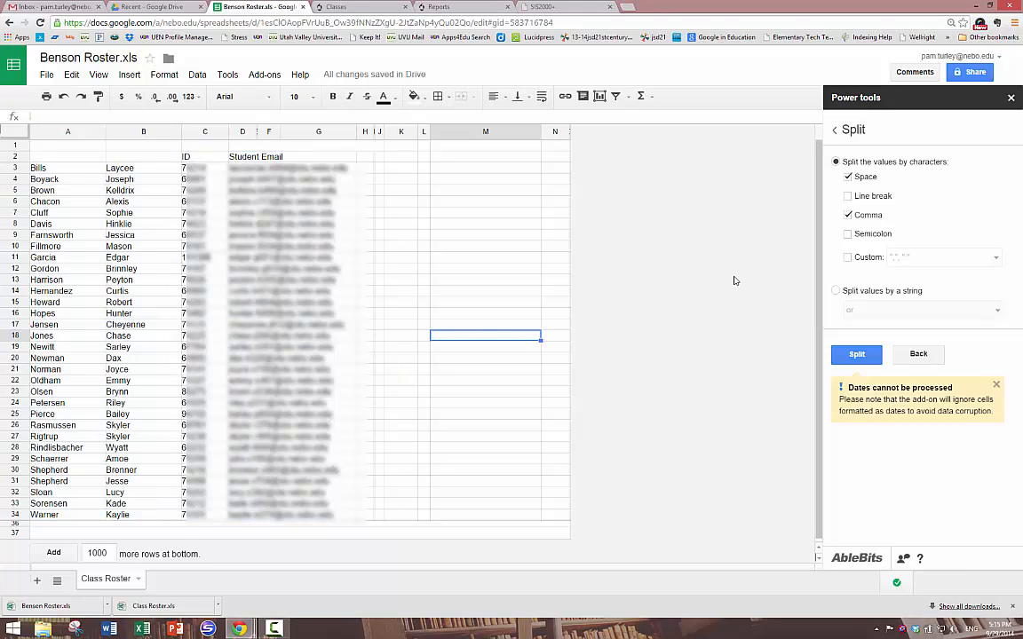